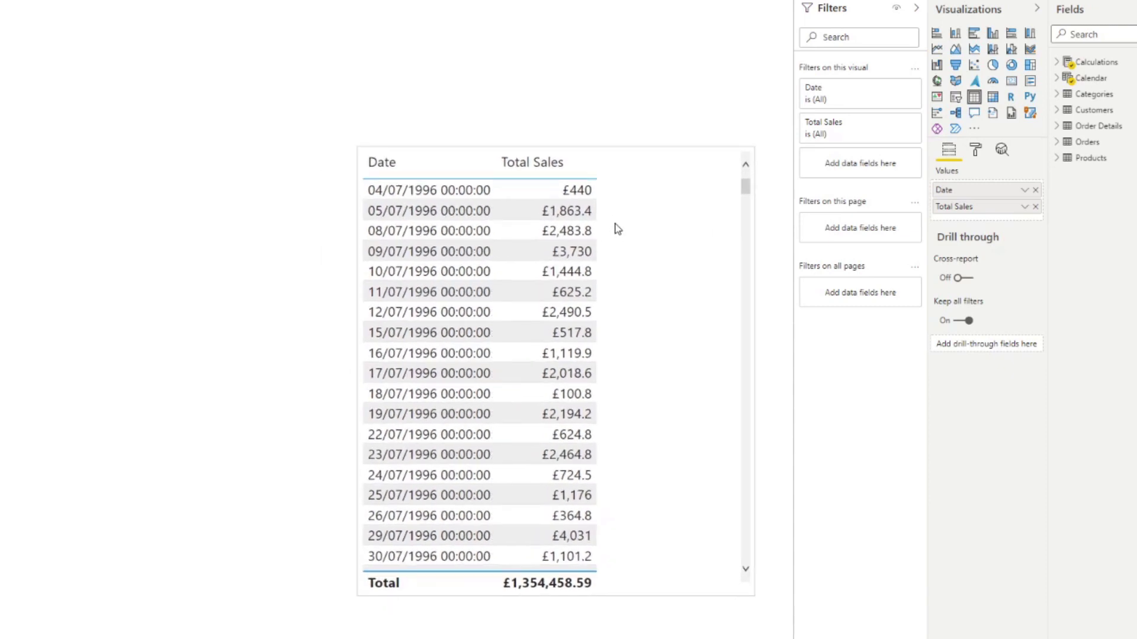
# - Select the sales table visual and expand its Date filter card in the Filters pane
pyautogui.click(578, 382)
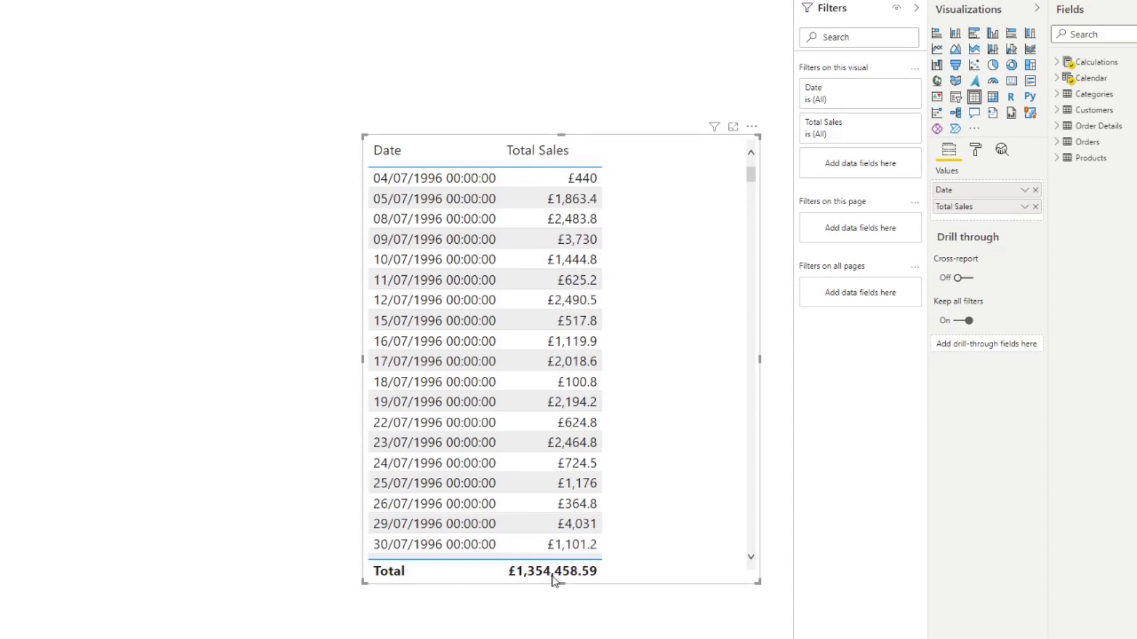
pyautogui.scroll(-5, 652, 269)
pyautogui.scroll(5, 652, 269)
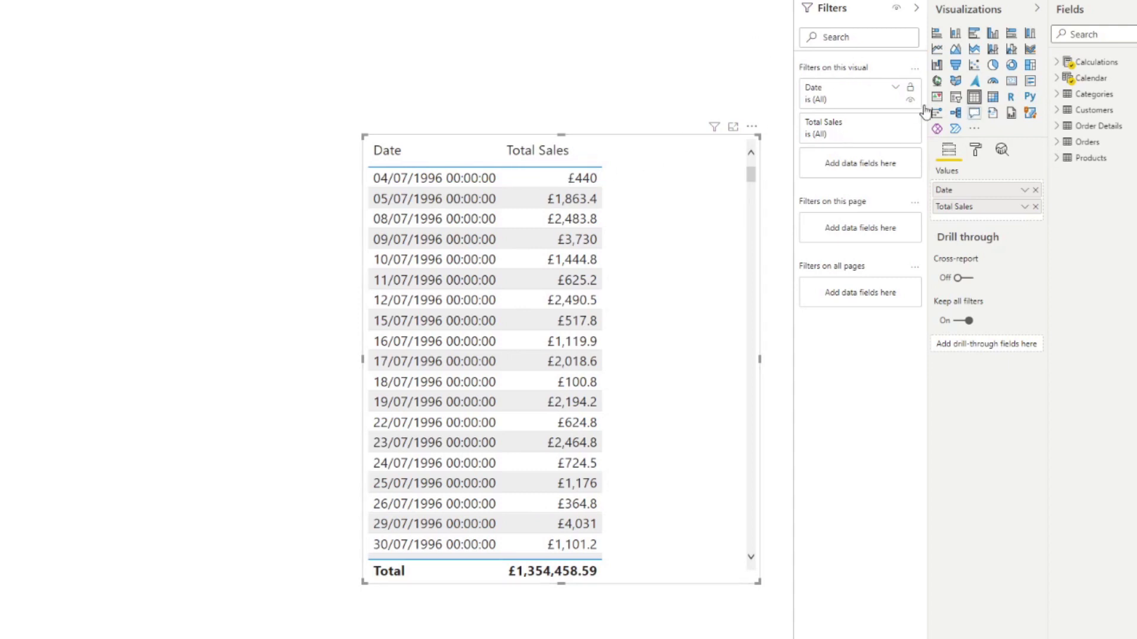
pyautogui.click(896, 90)
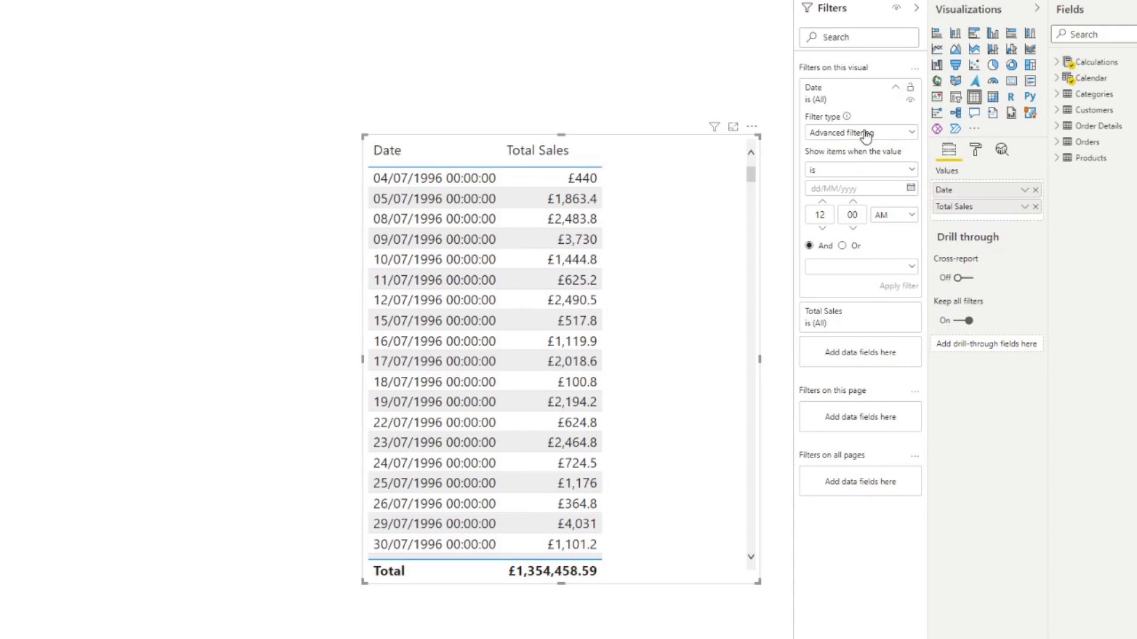
# - Set the Date filter's first condition to 'is after' 01/01/1996
pyautogui.click(854, 188)
pyautogui.write('01/01/1996')
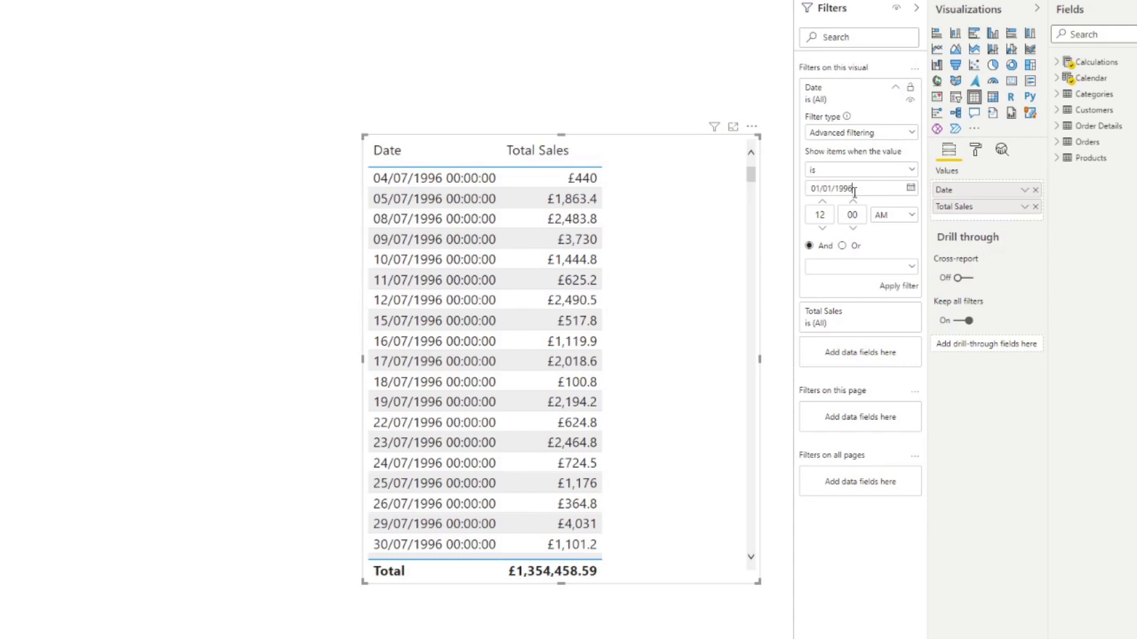
pyautogui.click(895, 288)
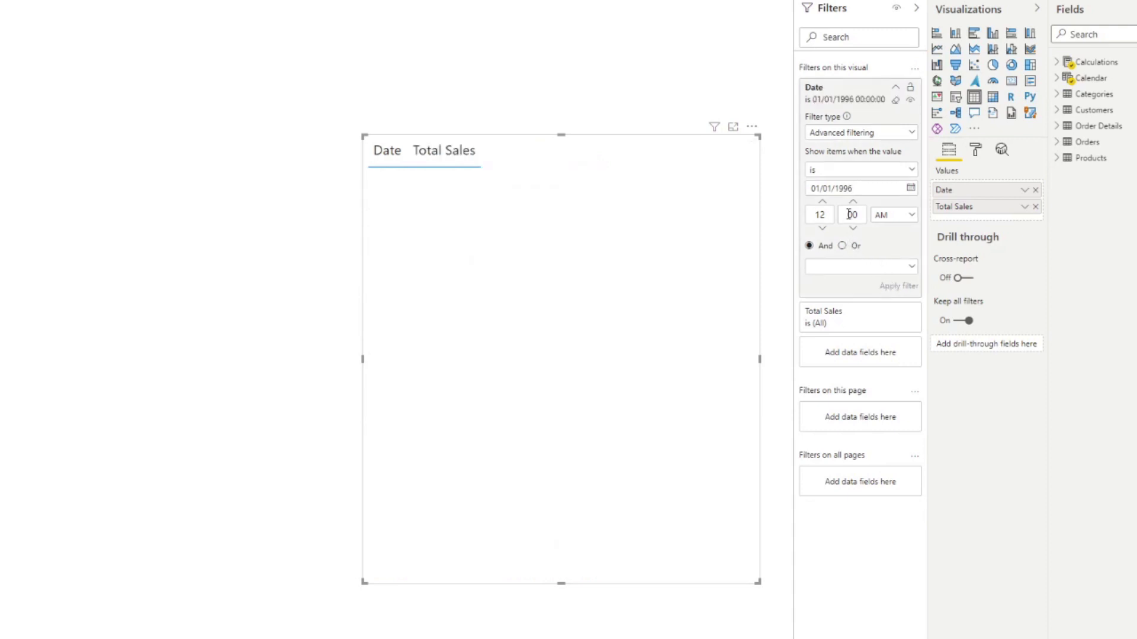
pyautogui.click(854, 172)
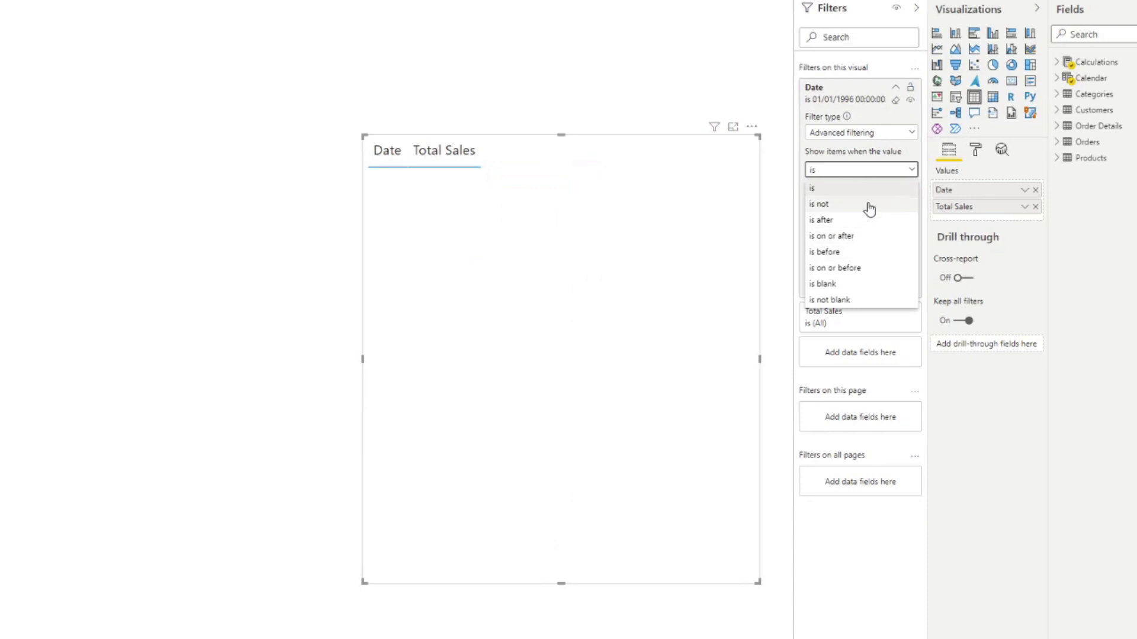
pyautogui.click(860, 225)
pyautogui.click(895, 286)
# - Add a second 'is before' 01/01/1997 condition and apply the 1996 date range
pyautogui.click(842, 264)
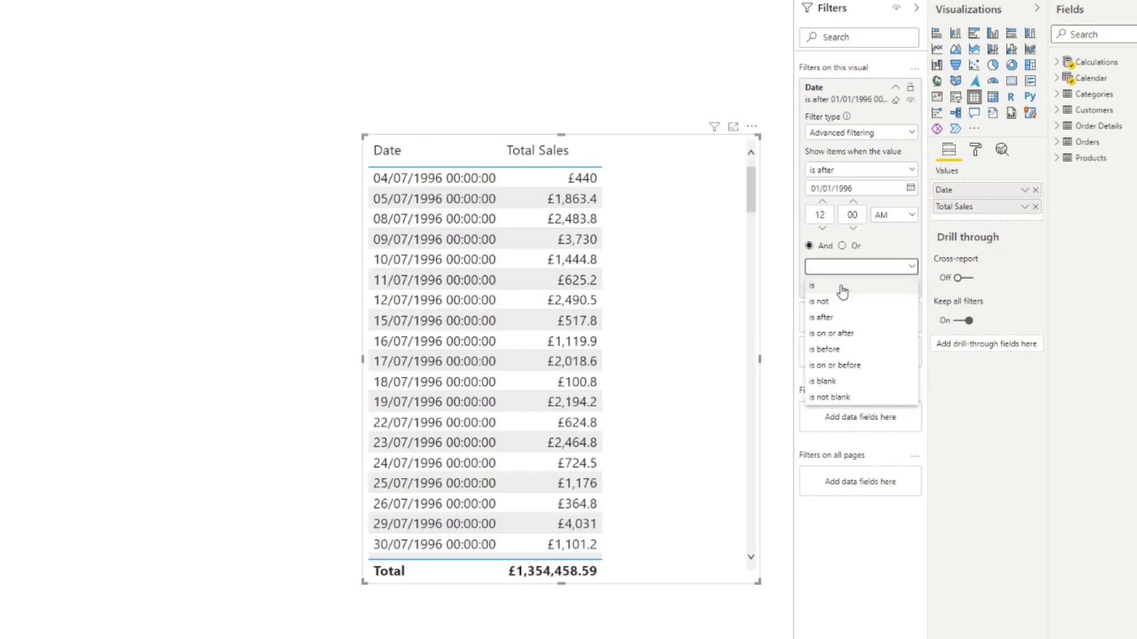
pyautogui.click(839, 348)
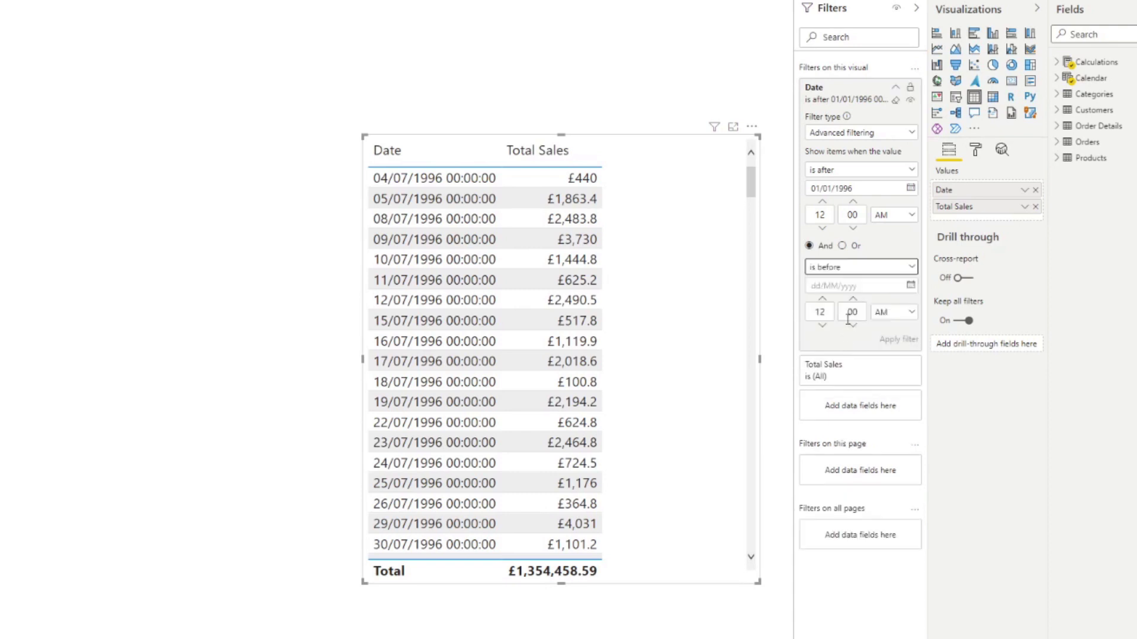
pyautogui.click(854, 286)
pyautogui.write('01/0')
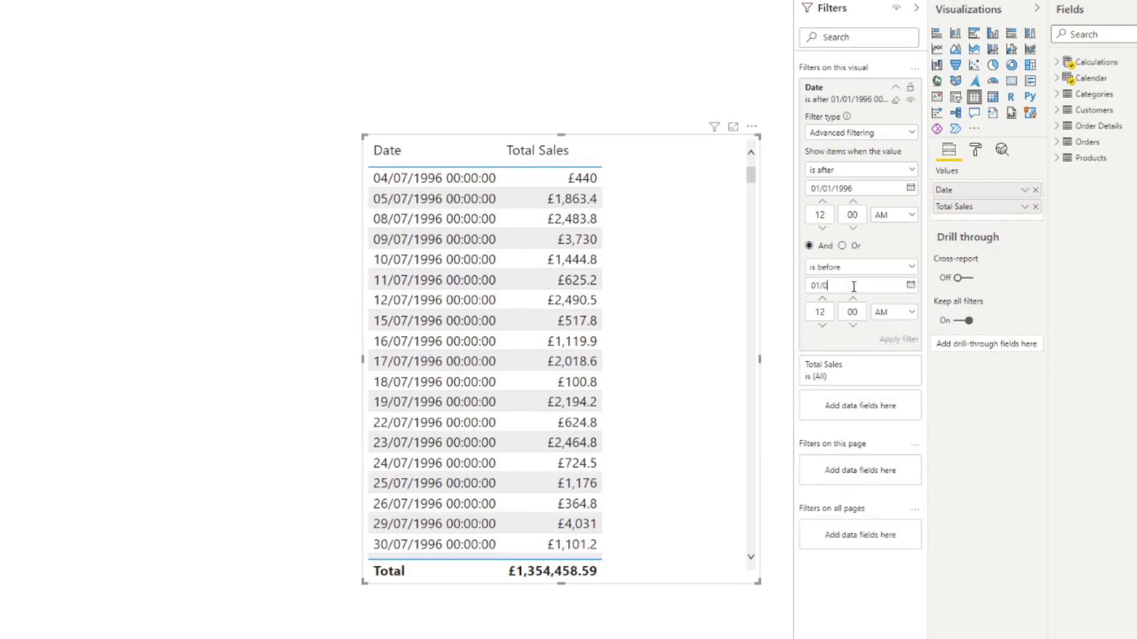
pyautogui.write('1/1997')
pyautogui.click(894, 342)
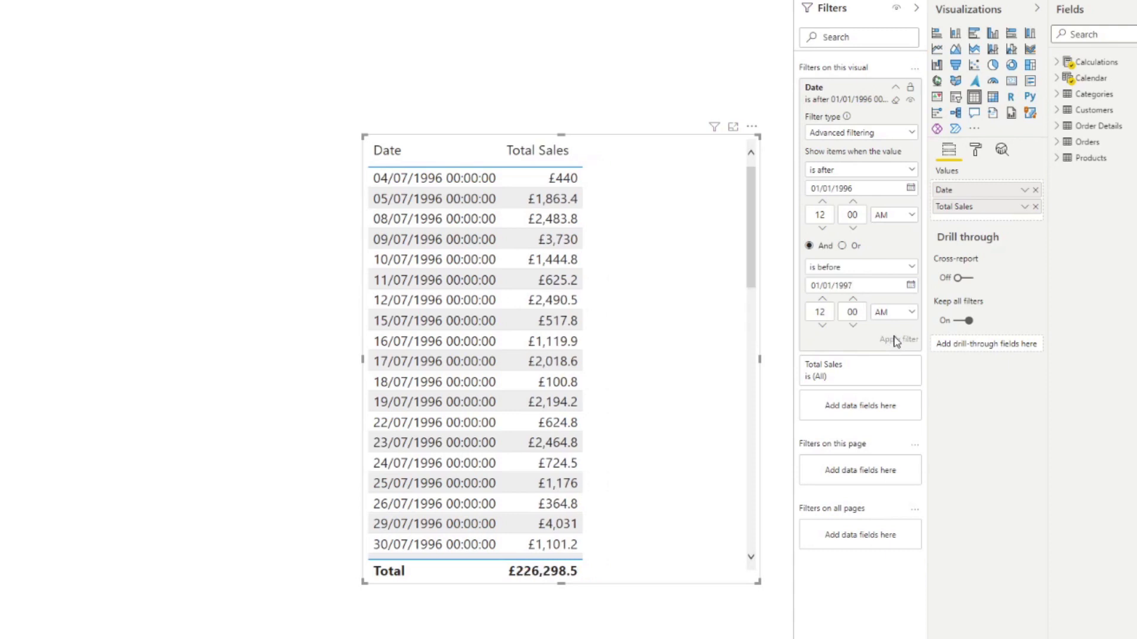
pyautogui.scroll(-5, 634, 296)
pyautogui.scroll(5, 634, 296)
pyautogui.scroll(-12, 498, 196)
pyautogui.scroll(12, 472, 238)
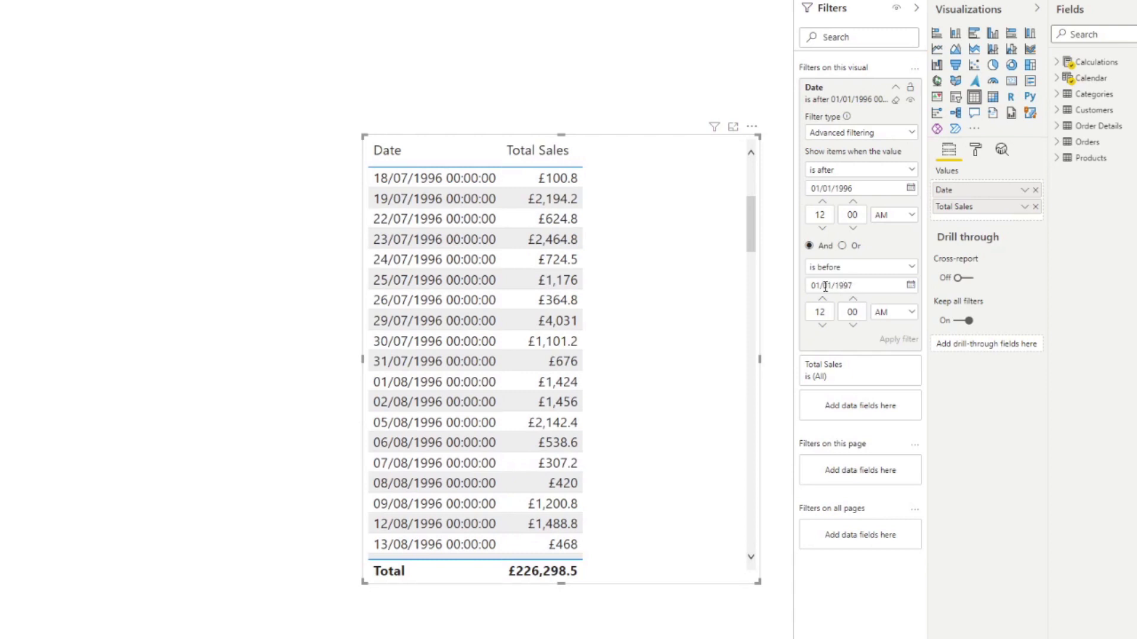
pyautogui.scroll(4, 760, 195)
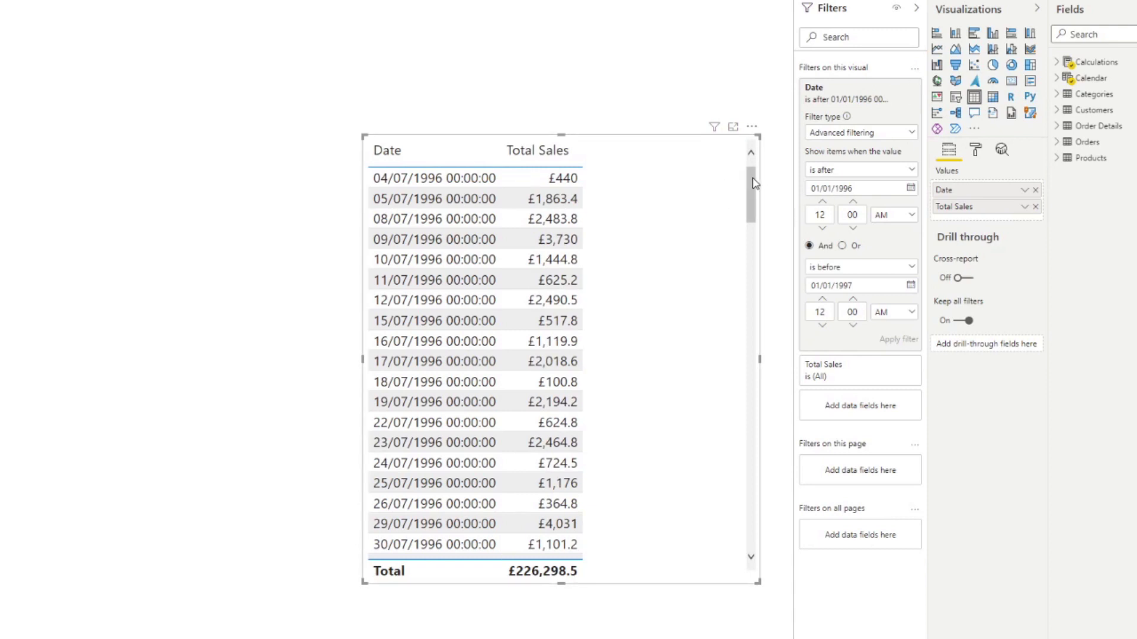
pyautogui.moveTo(751, 177); pyautogui.dragTo(722, 516)
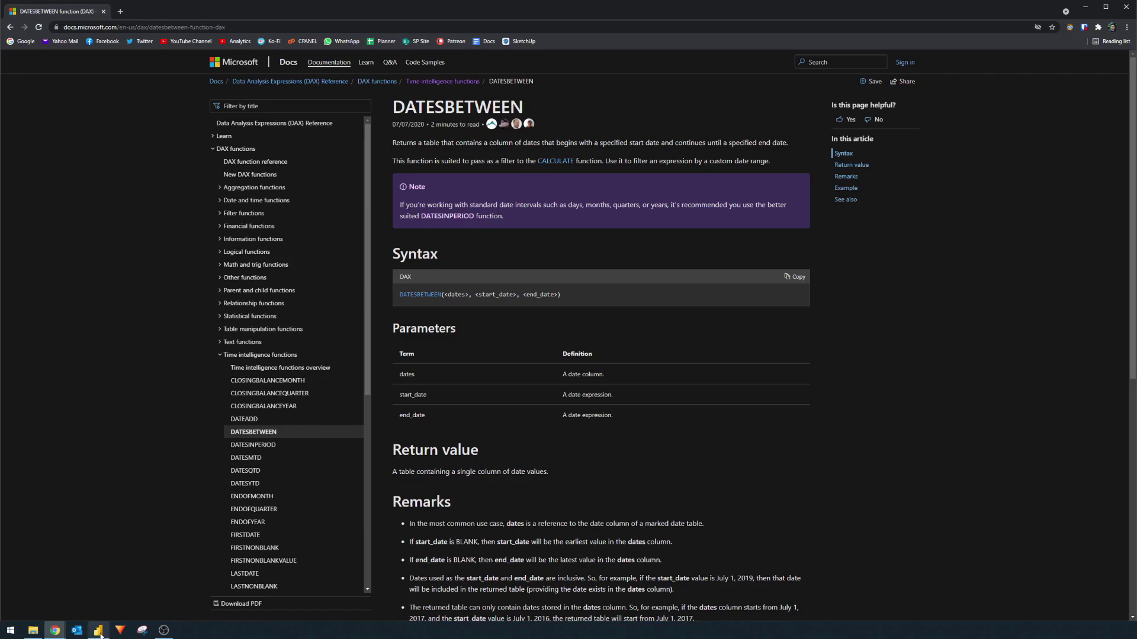
# - Back in Power BI's Data view, start a new calculated table from Table tools
pyautogui.click(98, 631)
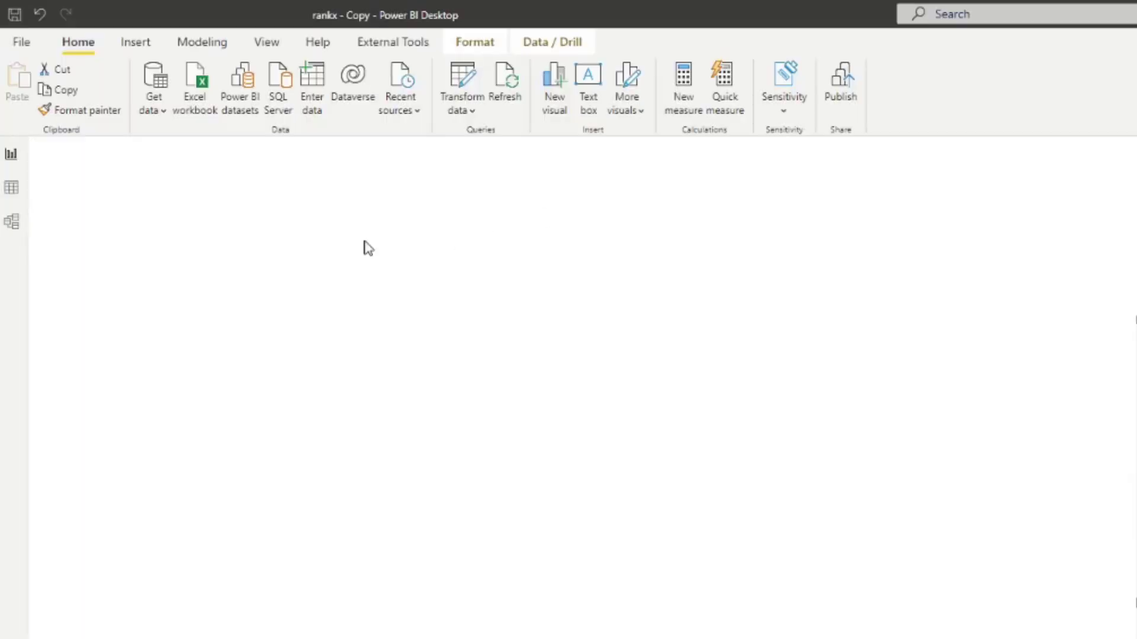
pyautogui.click(11, 188)
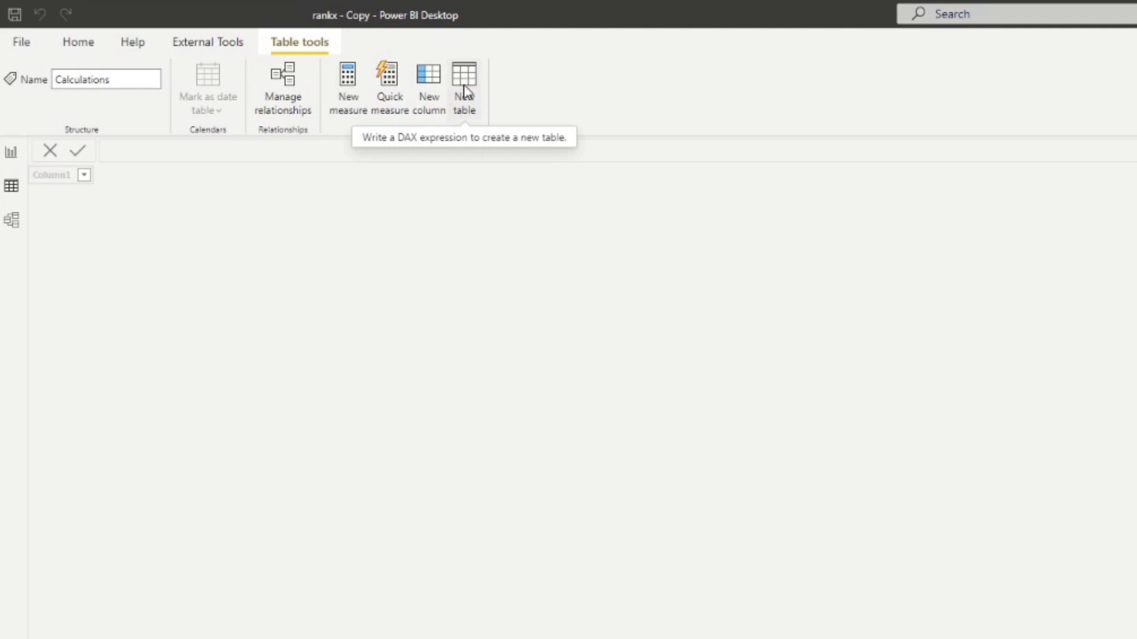
pyautogui.click(465, 93)
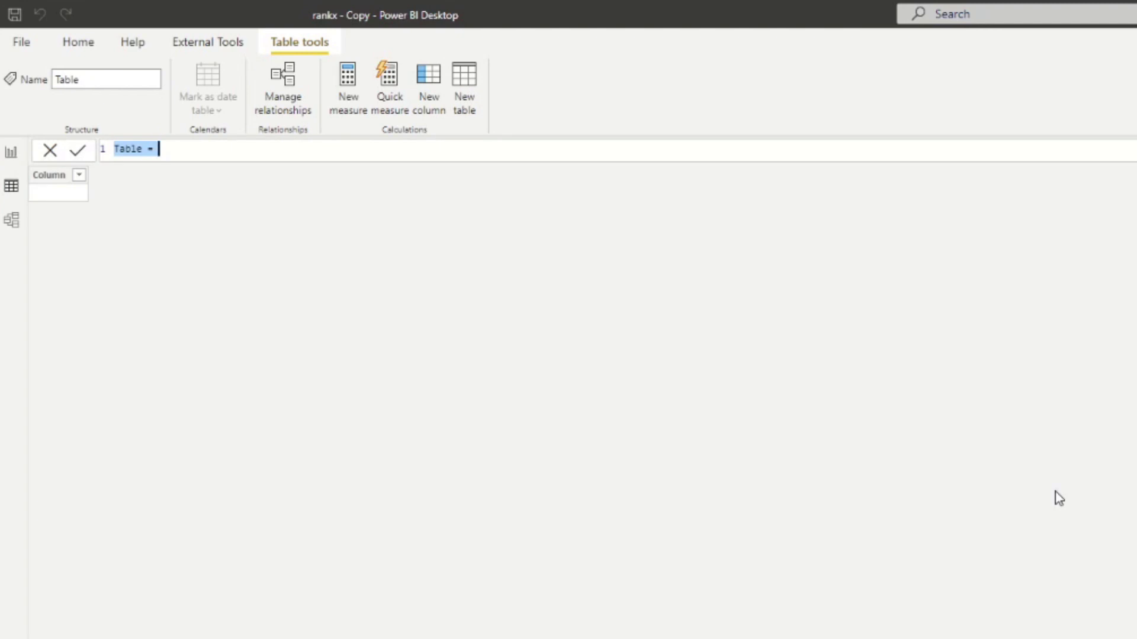
# - Define Dates Between as DATESBETWEEN over 'Calendar'[Date] from 1 January 2021 to 1 January 2022
pyautogui.write('Dates ')
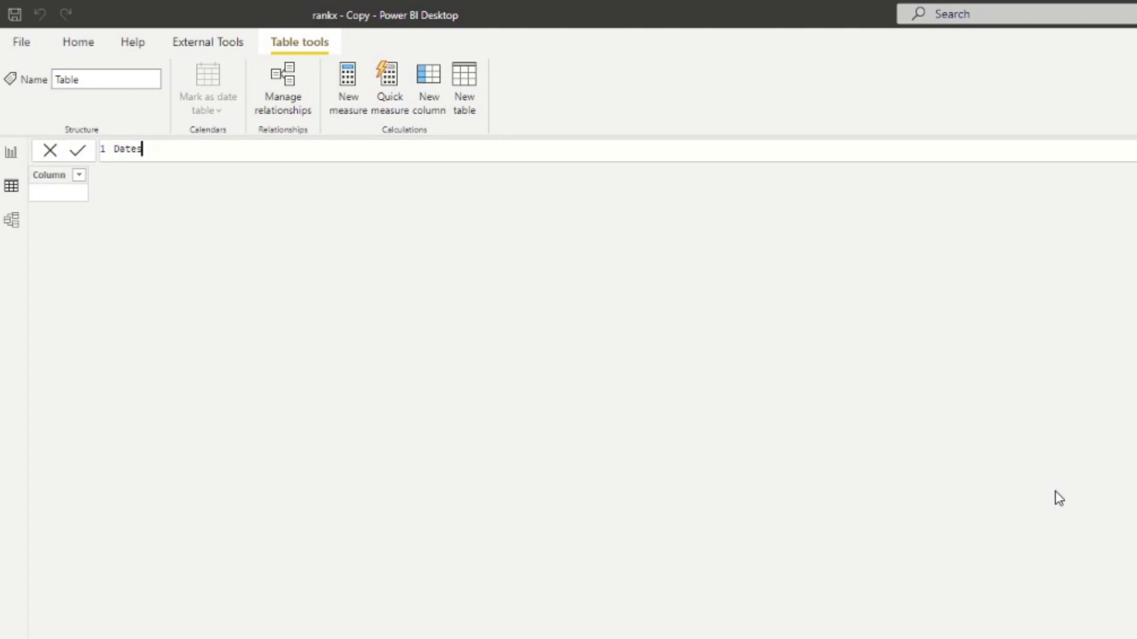
pyautogui.write('Between = DATES')
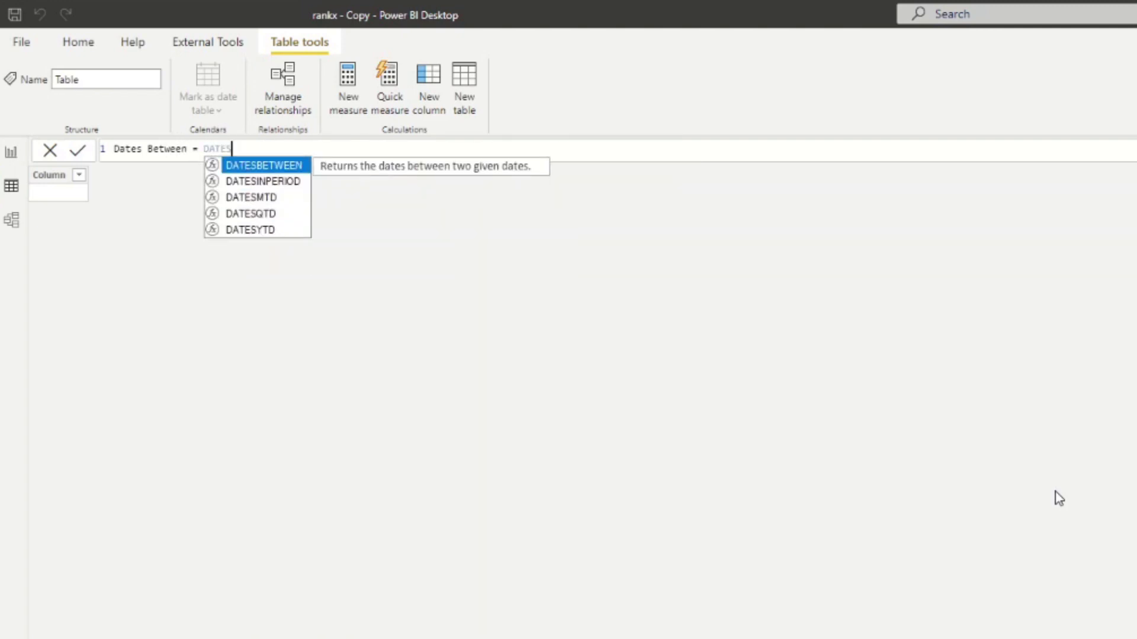
pyautogui.press('Tab')
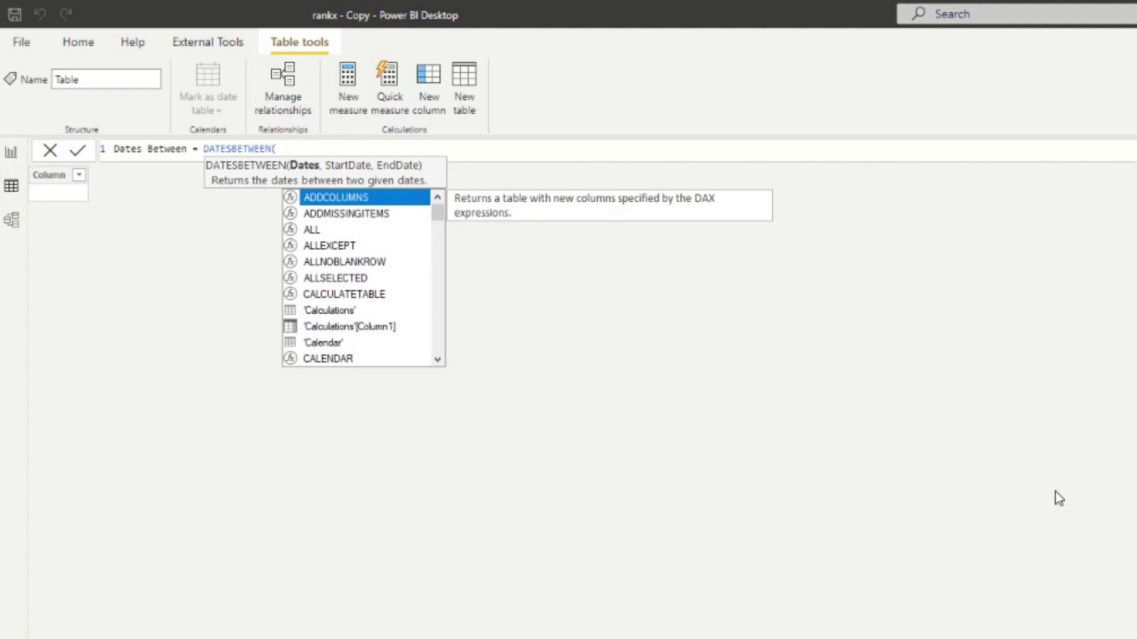
pyautogui.write('C')
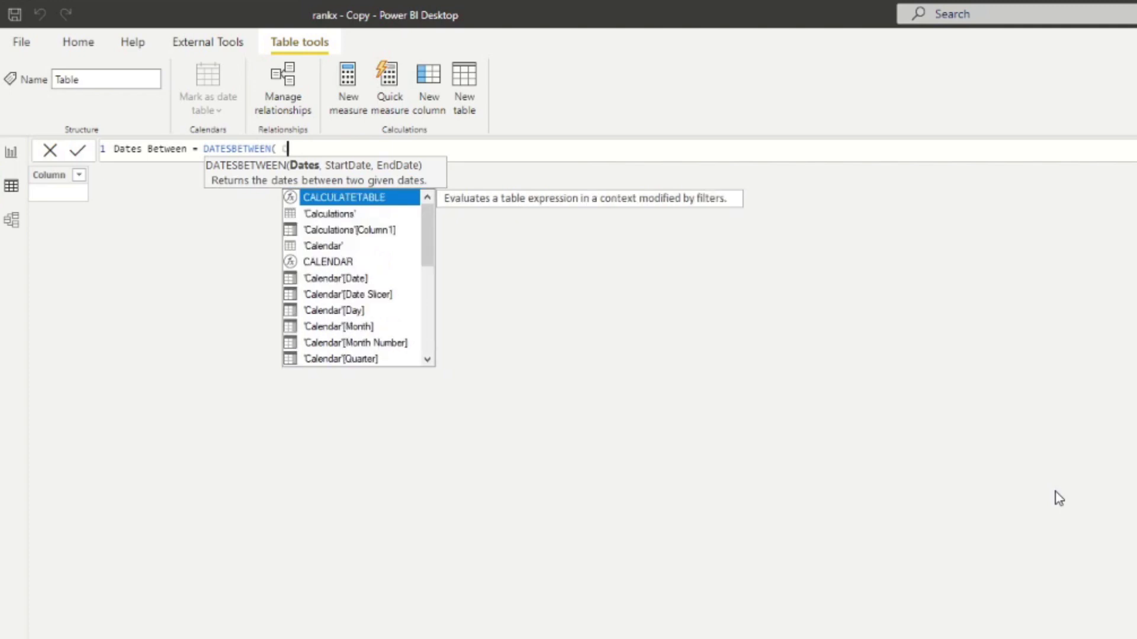
pyautogui.write('a')
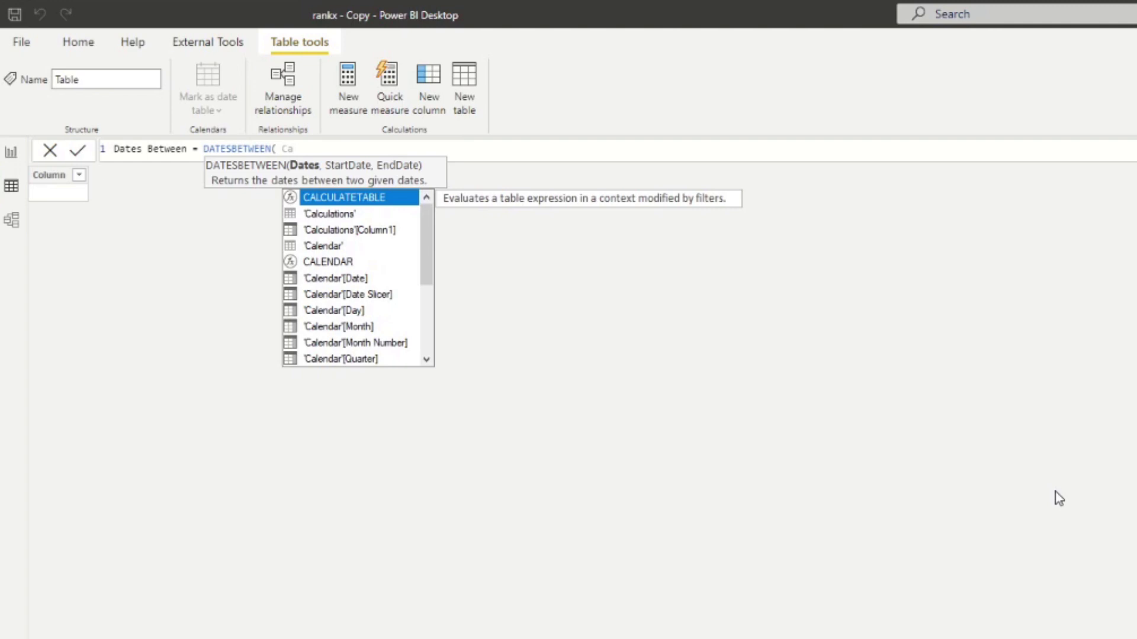
pyautogui.write('lenda')
pyautogui.press('Tab')
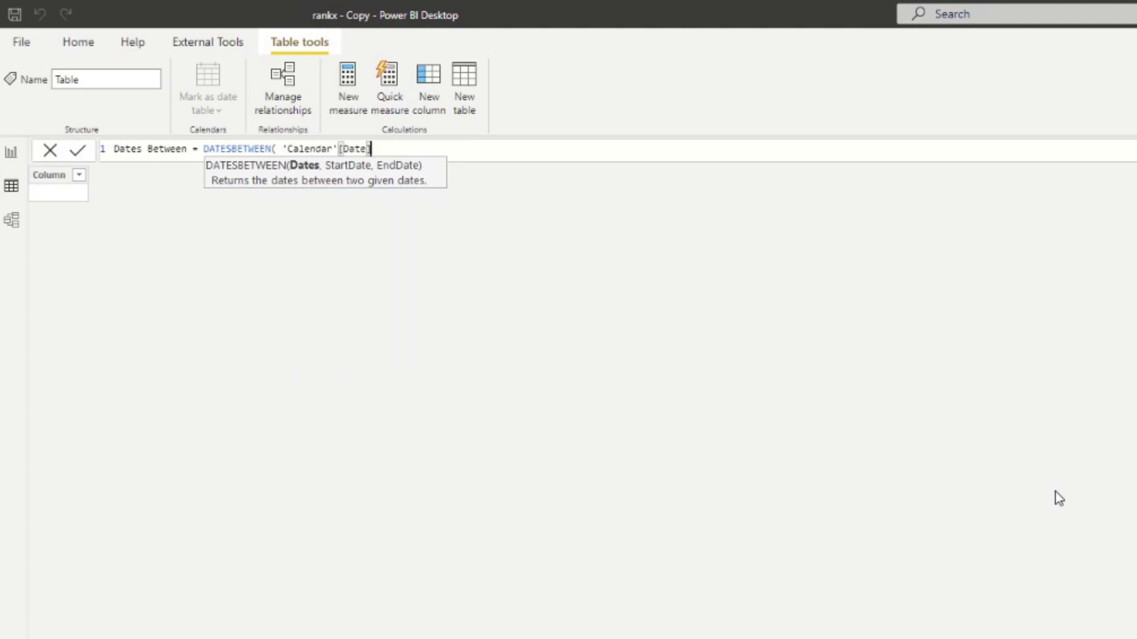
pyautogui.write(',')
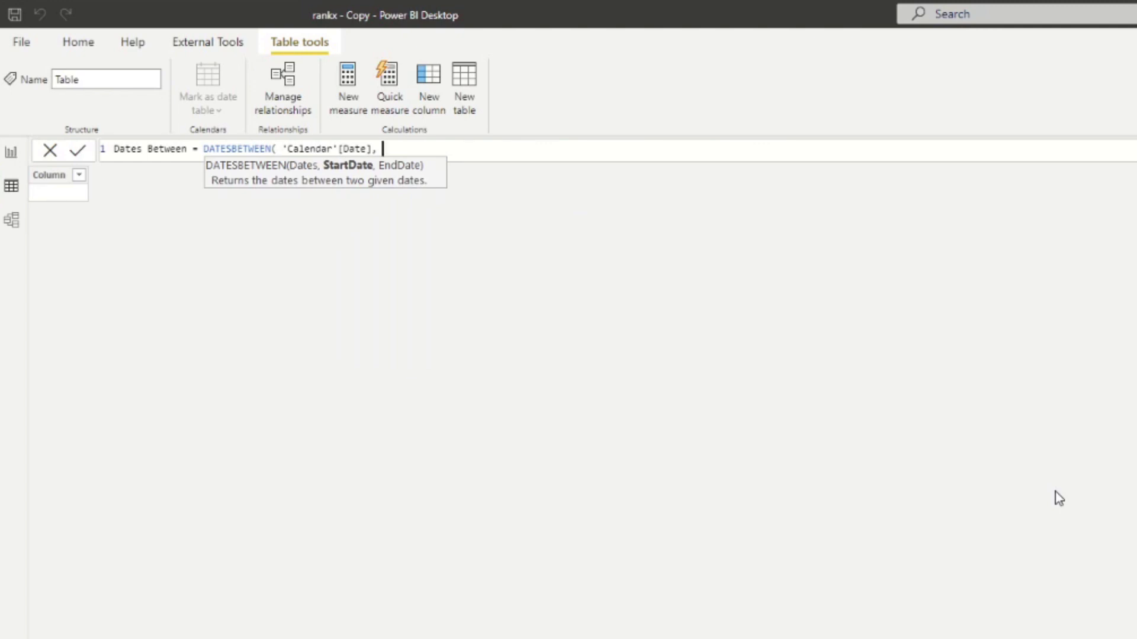
pyautogui.write(' Date(')
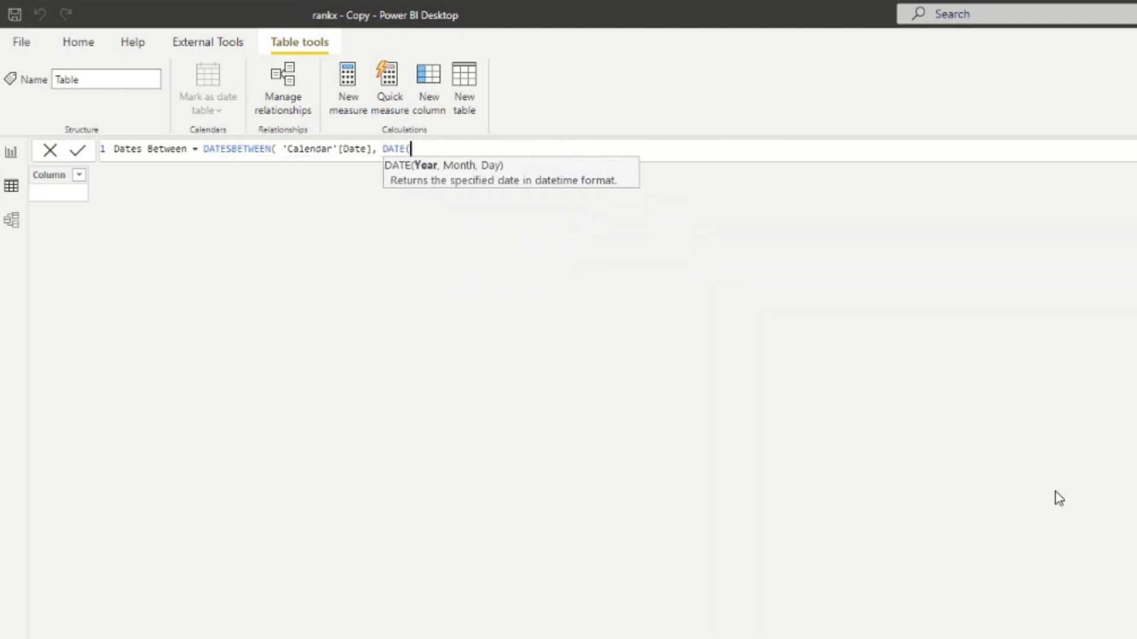
pyautogui.write('2021, 1, 1), ')
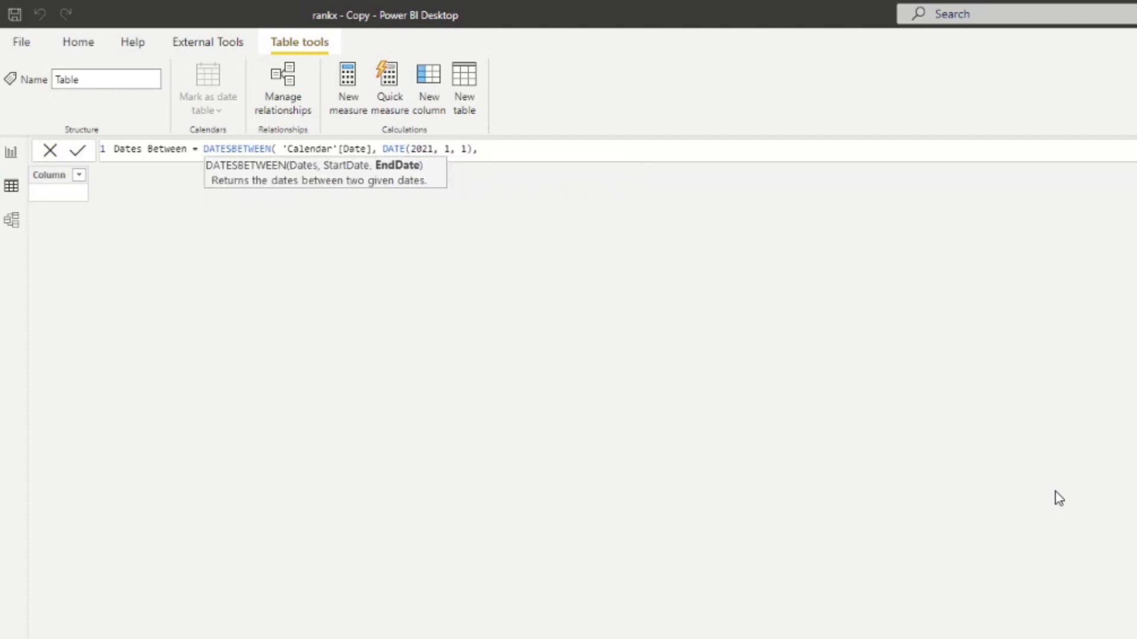
pyautogui.write('DATE(')
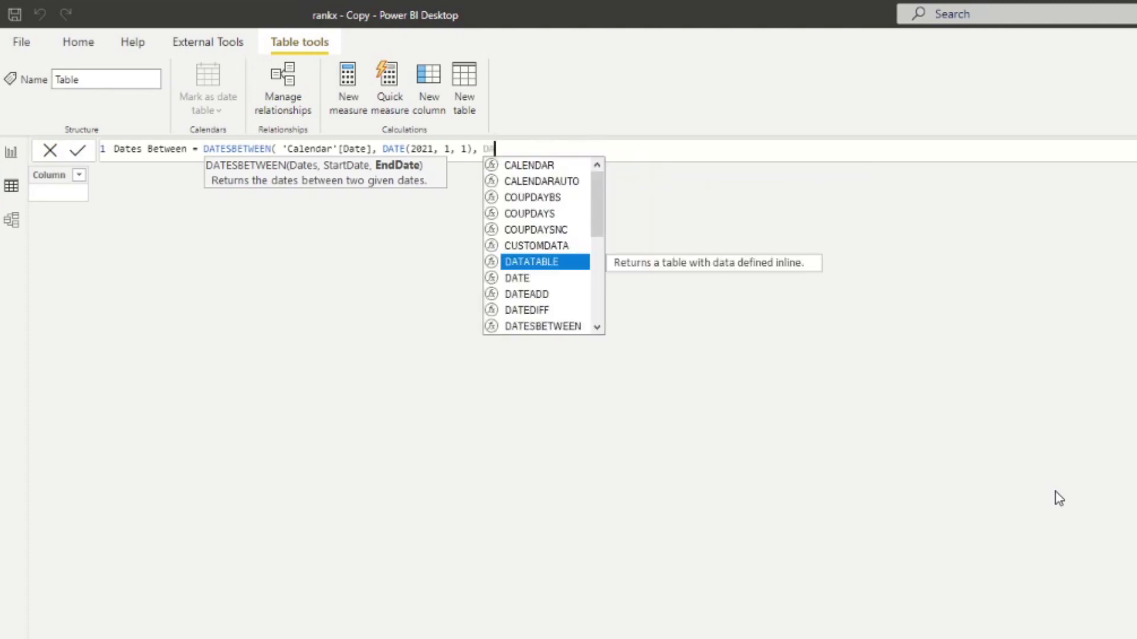
pyautogui.write('2021, 1, 1)')
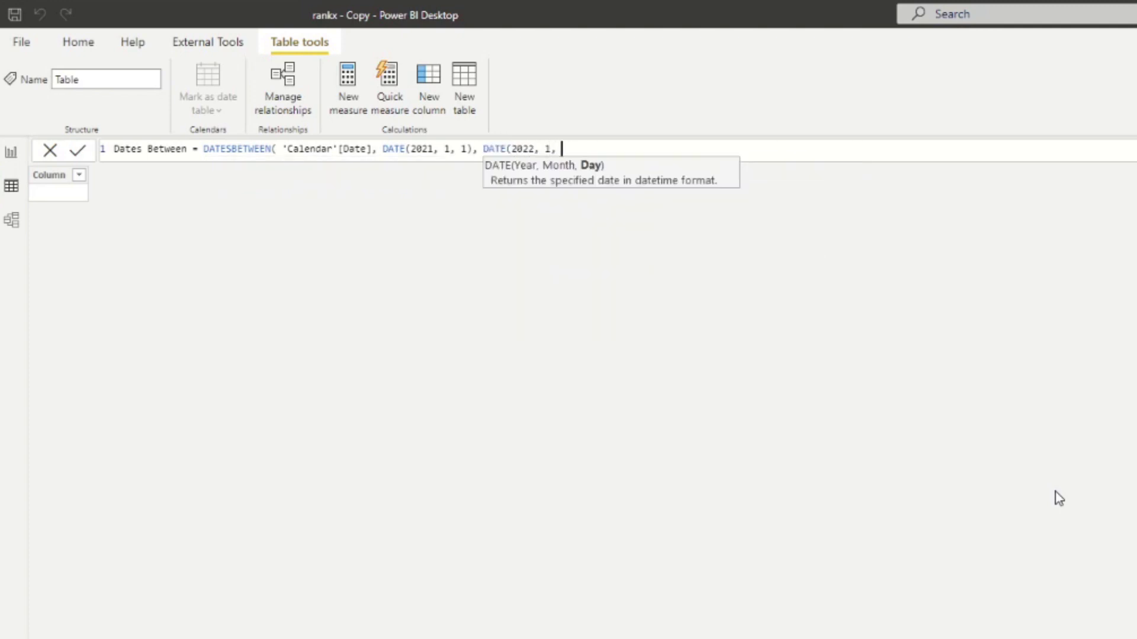
pyautogui.write(' )')
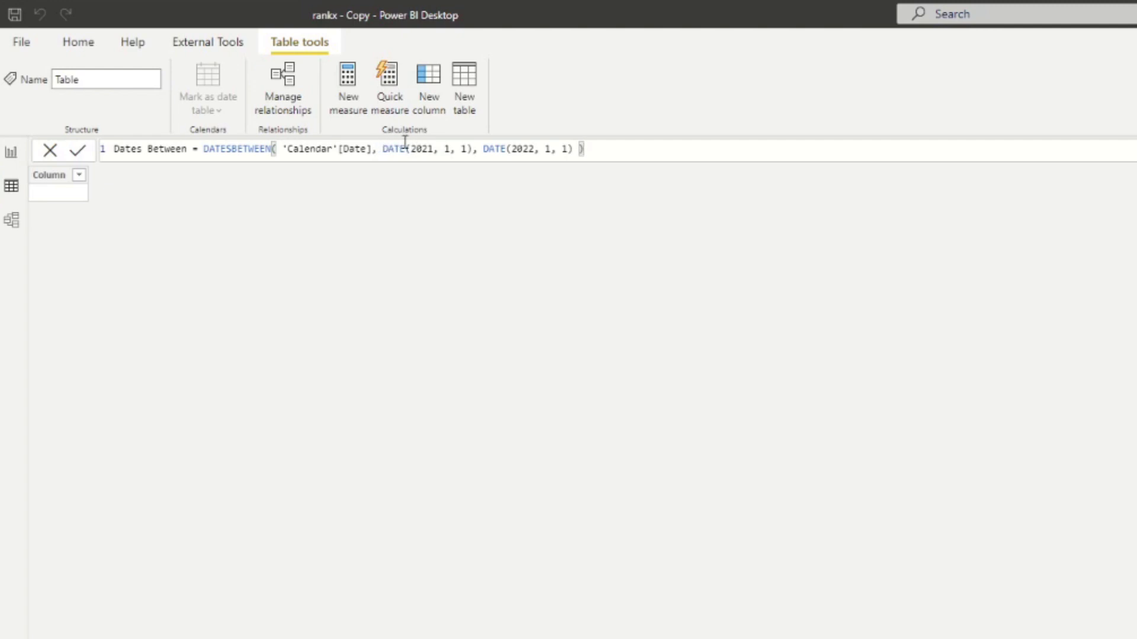
pyautogui.click(439, 149)
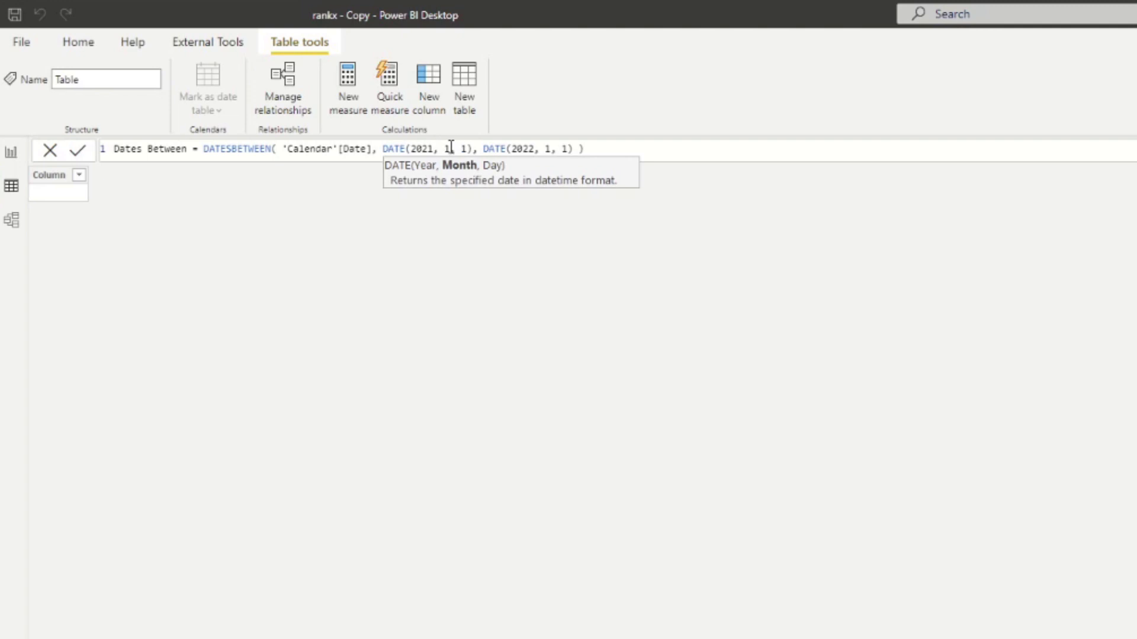
pyautogui.click(498, 149)
pyautogui.click(600, 155)
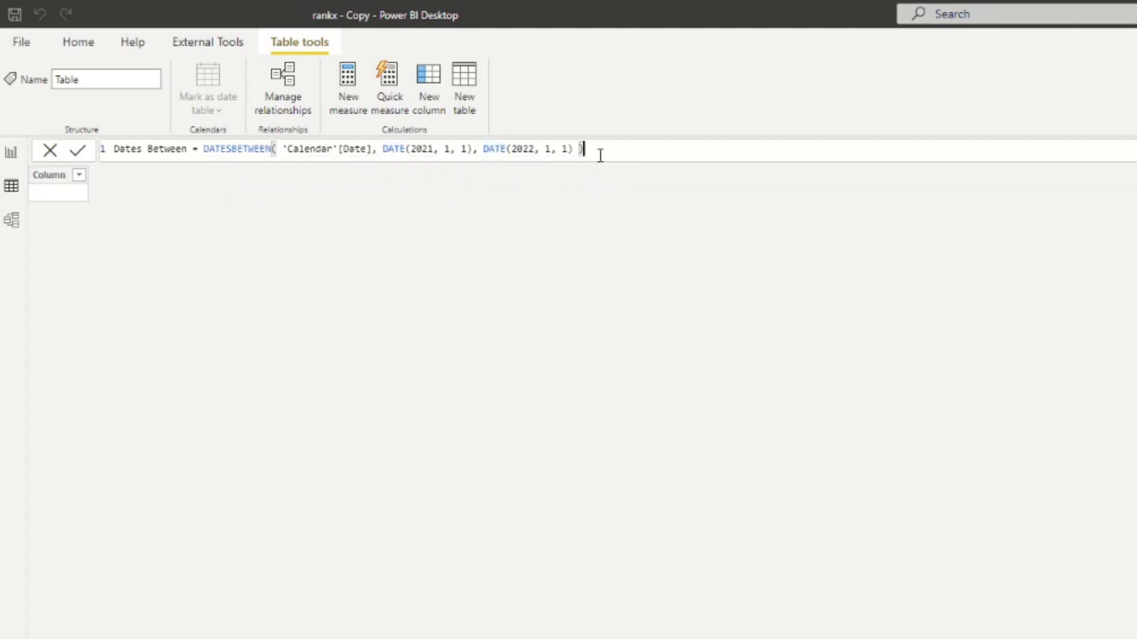
pyautogui.press('Return')
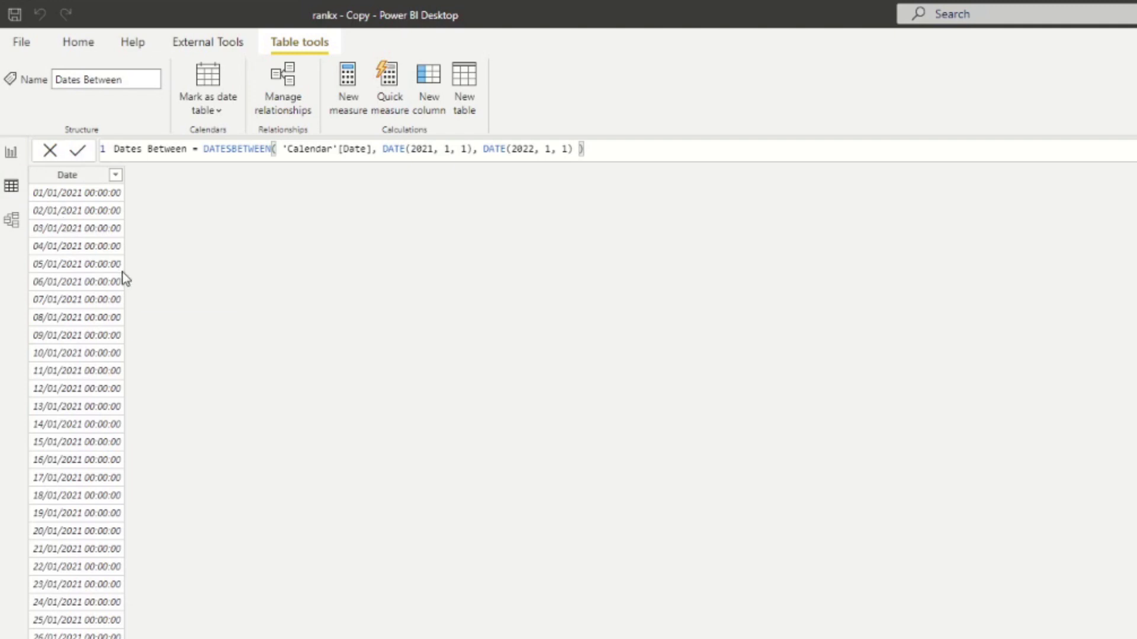
pyautogui.click(80, 197)
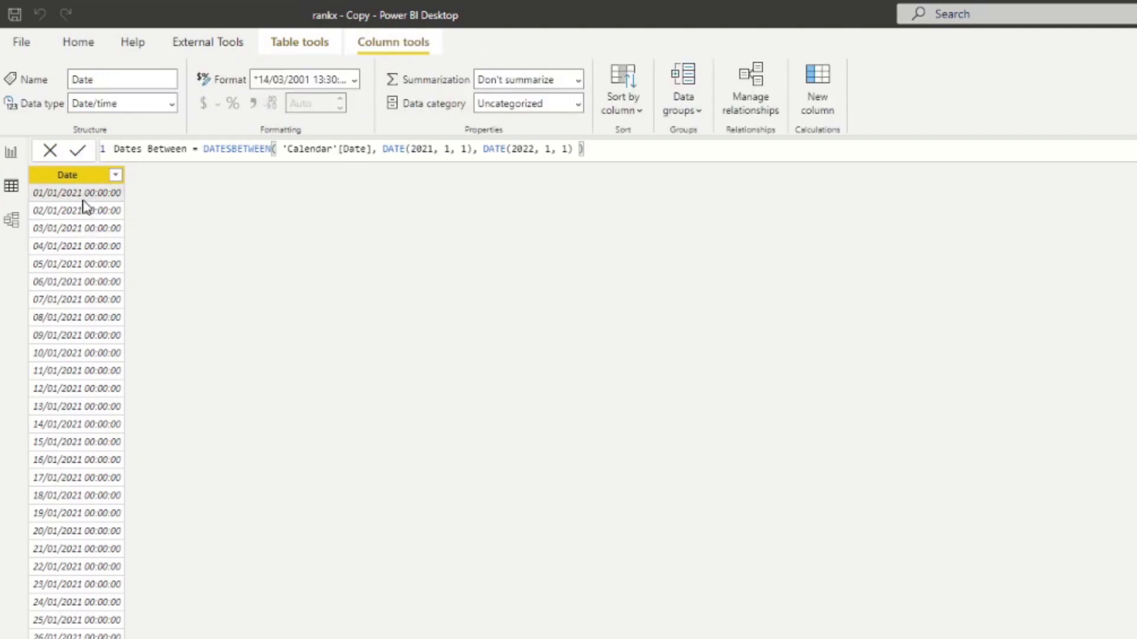
pyautogui.scroll(-2, 59, 222)
pyautogui.scroll(-20, 59, 222)
pyautogui.scroll(-2, 104, 602)
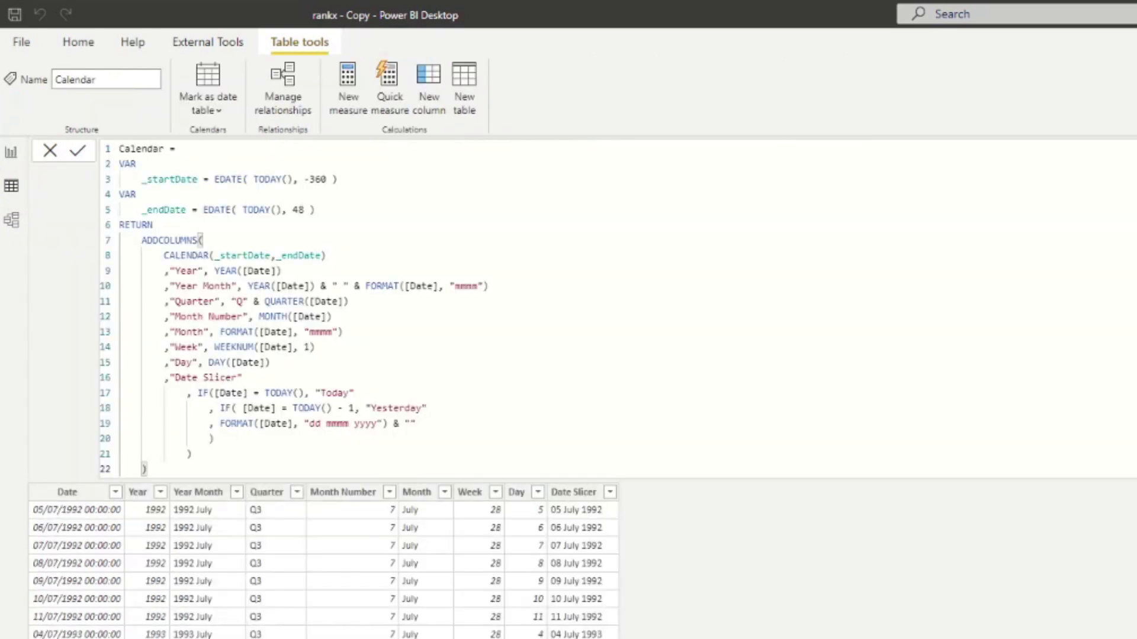
# - Collapse the formula bar and sort Calendar's Date column descending, showing latest date 28/09/2025
pyautogui.click(1132, 149)
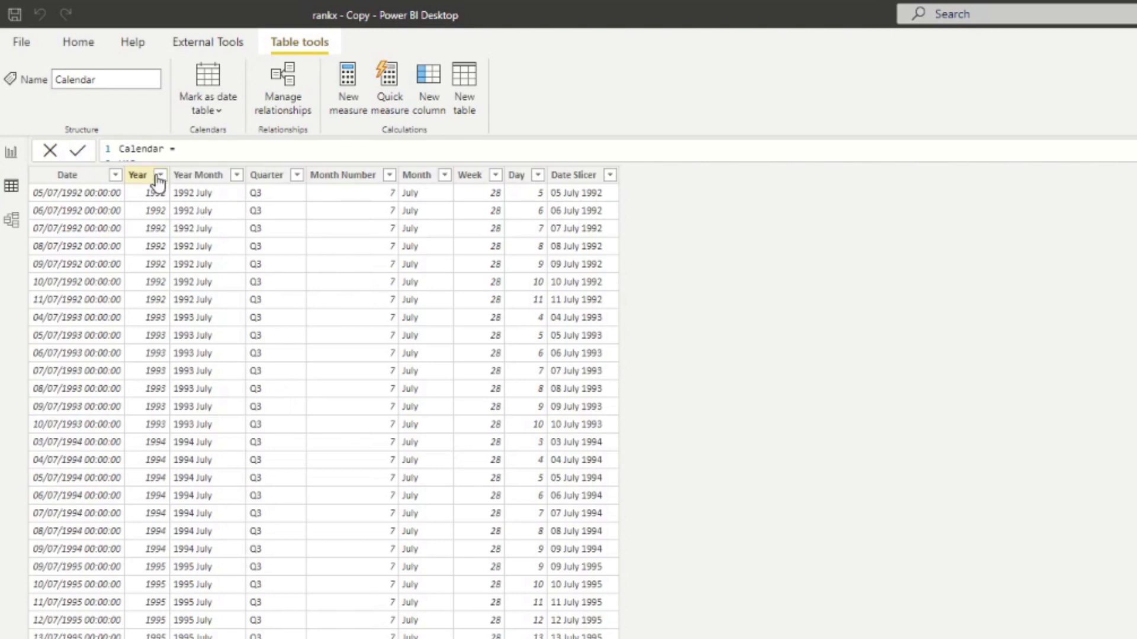
pyautogui.click(120, 177)
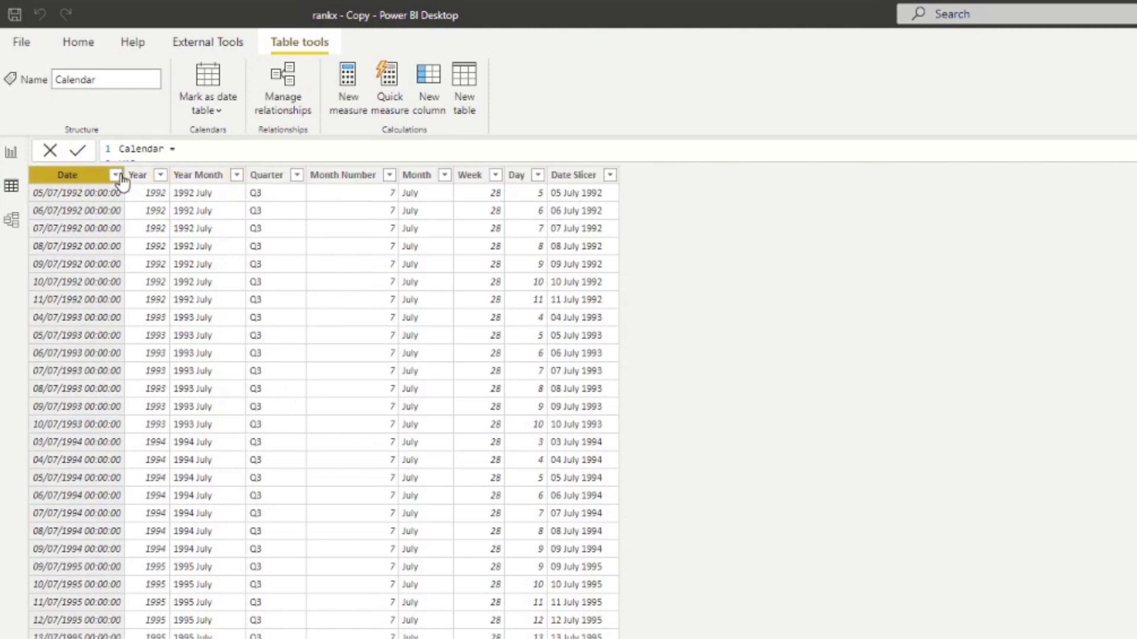
pyautogui.click(116, 175)
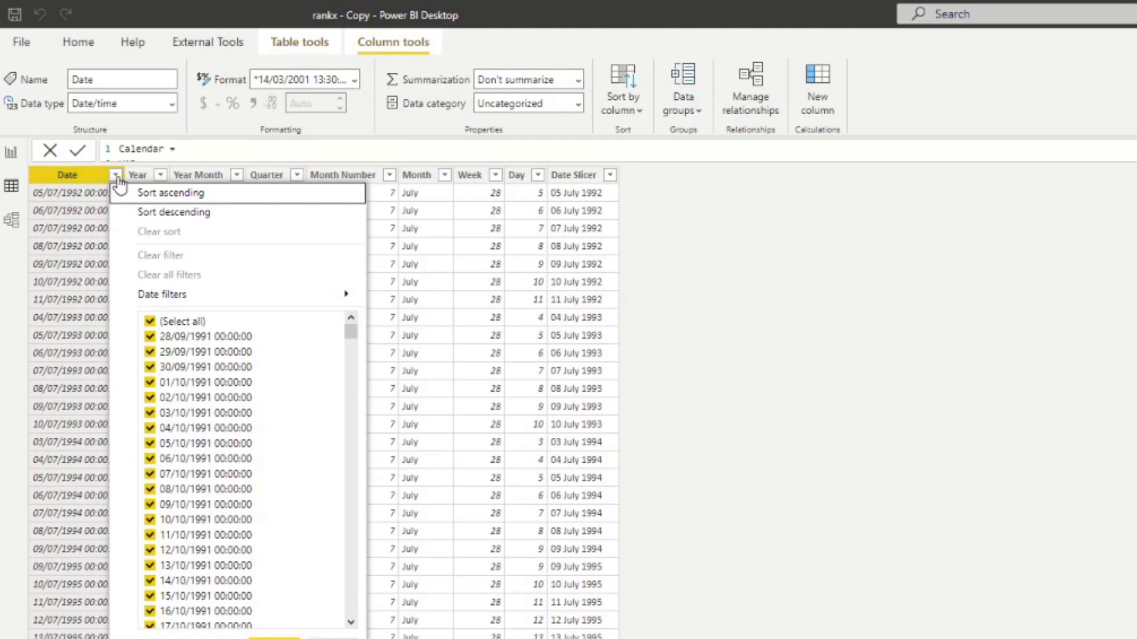
pyautogui.click(195, 214)
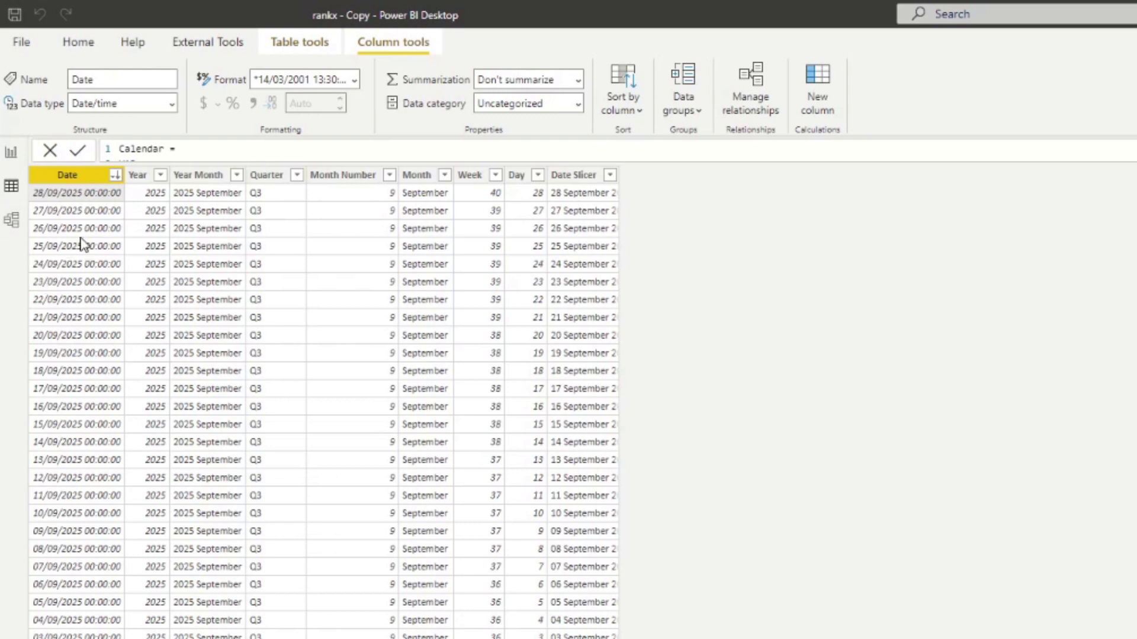
# - Edit the Dates Between formula, changing the start year from 2021 to 2025
pyautogui.click(13, 221)
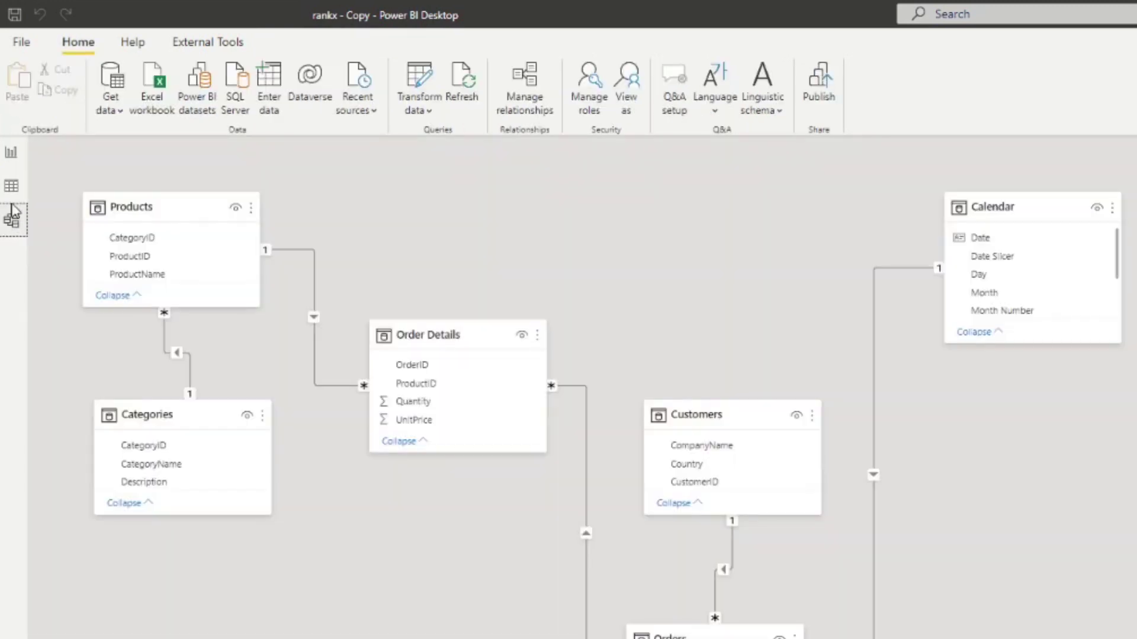
pyautogui.click(11, 186)
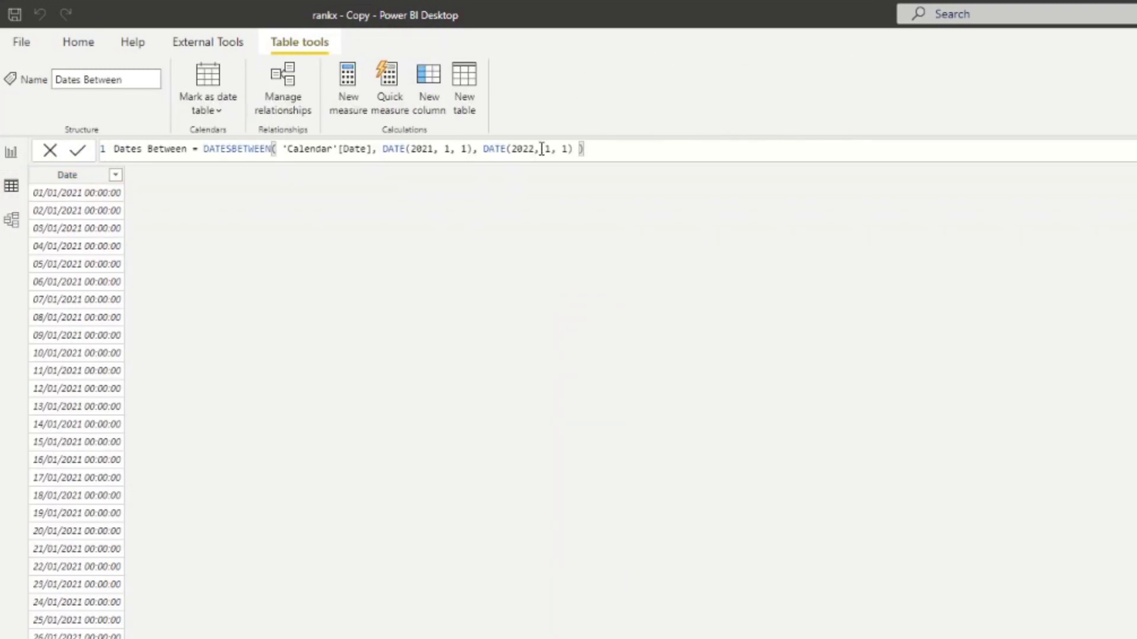
pyautogui.click(434, 148)
pyautogui.press('BackSpace')
pyautogui.write('5')
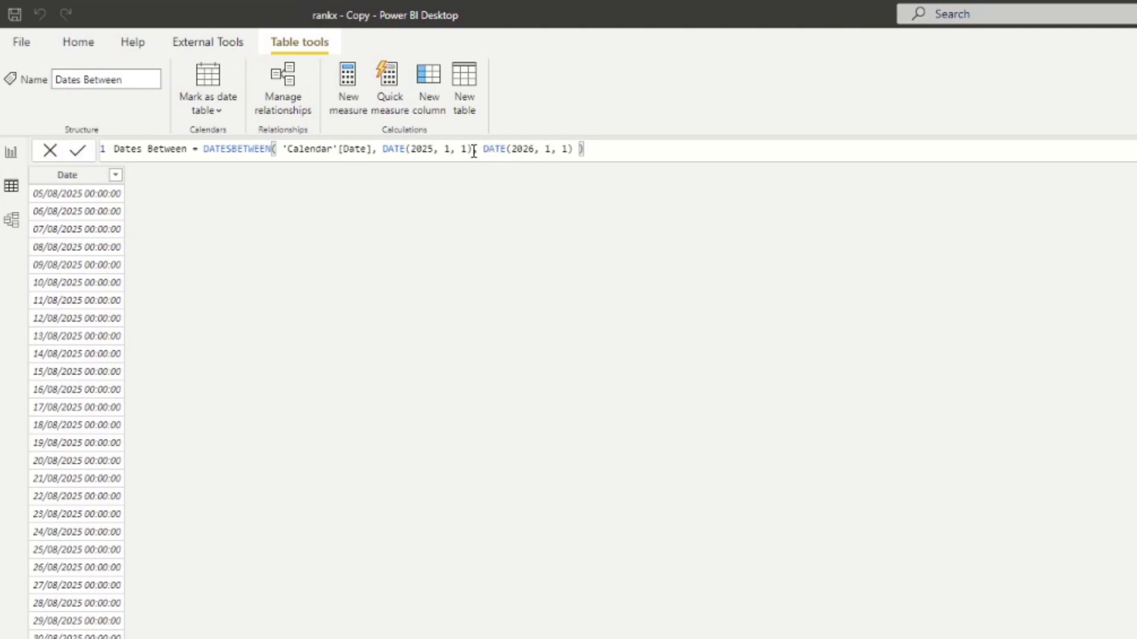
# - Replace the DATE(2025, 1, 1) start argument with dt"2021-1-1"
pyautogui.moveTo(472, 149); pyautogui.dragTo(382, 148)
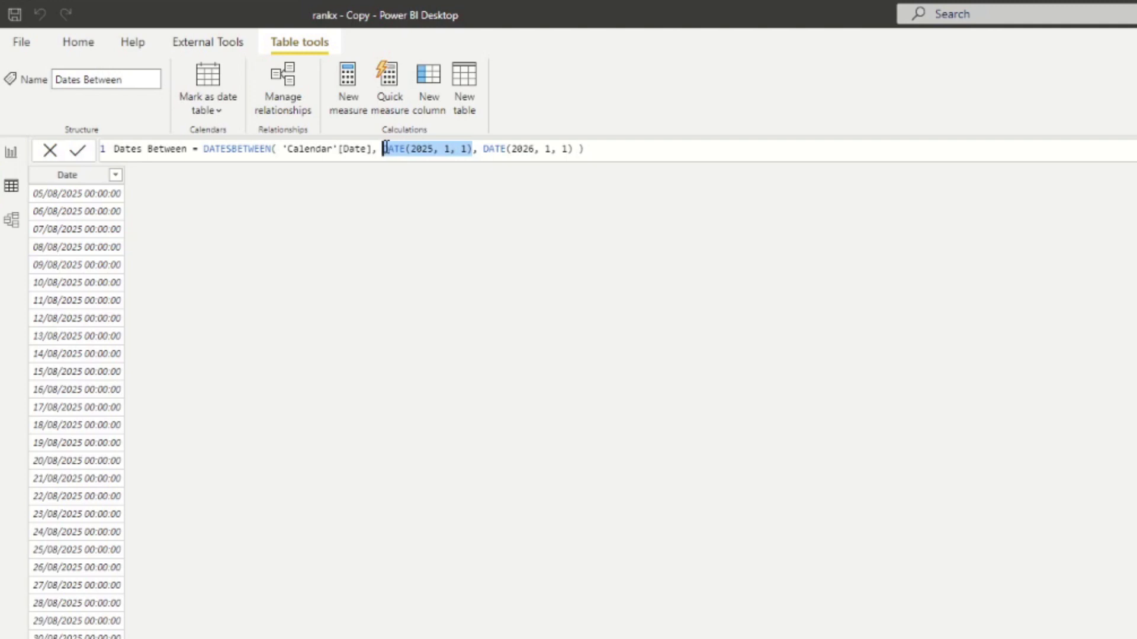
pyautogui.write('t')
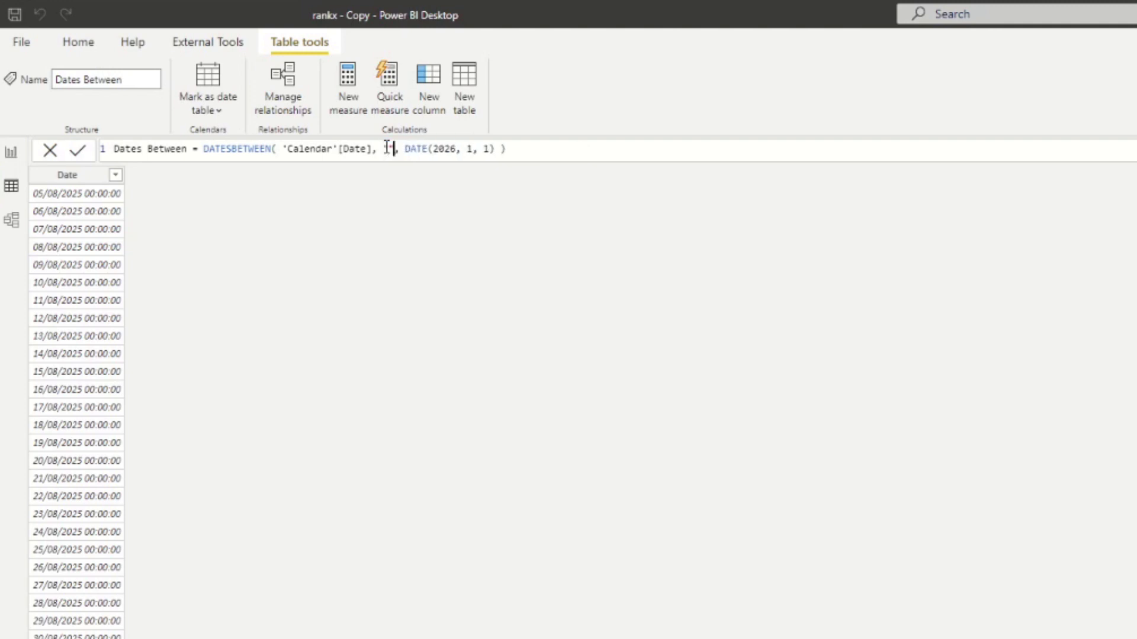
pyautogui.press('BackSpace')
pyautogui.press('Delete')
pyautogui.write('dt')
pyautogui.press('Escape')
pyautogui.write('""')
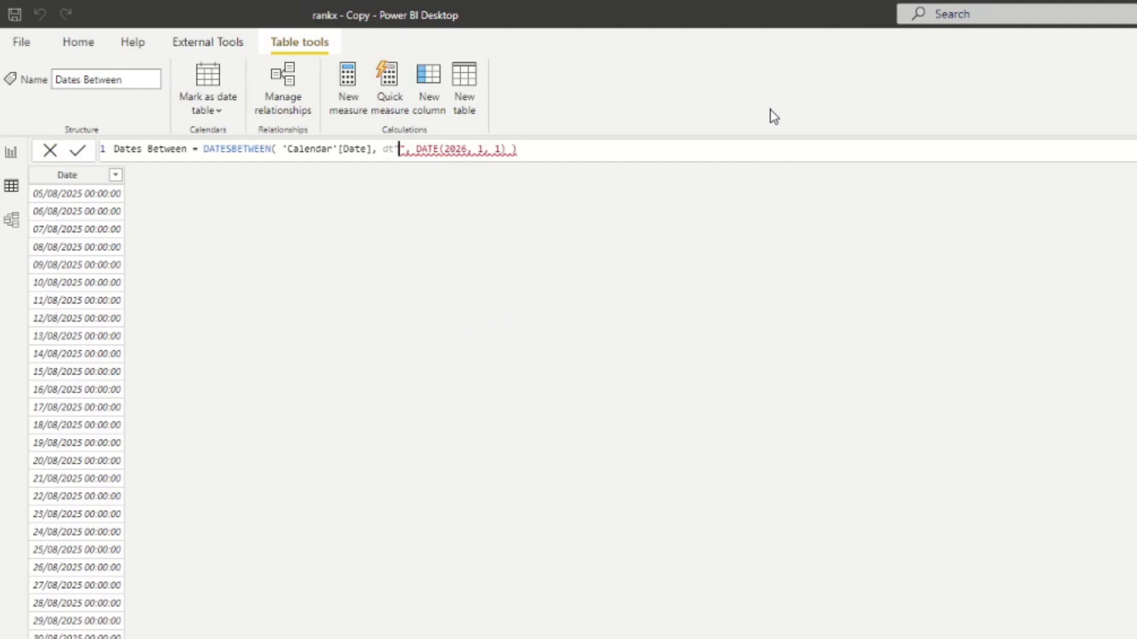
pyautogui.write('2021-1-1')
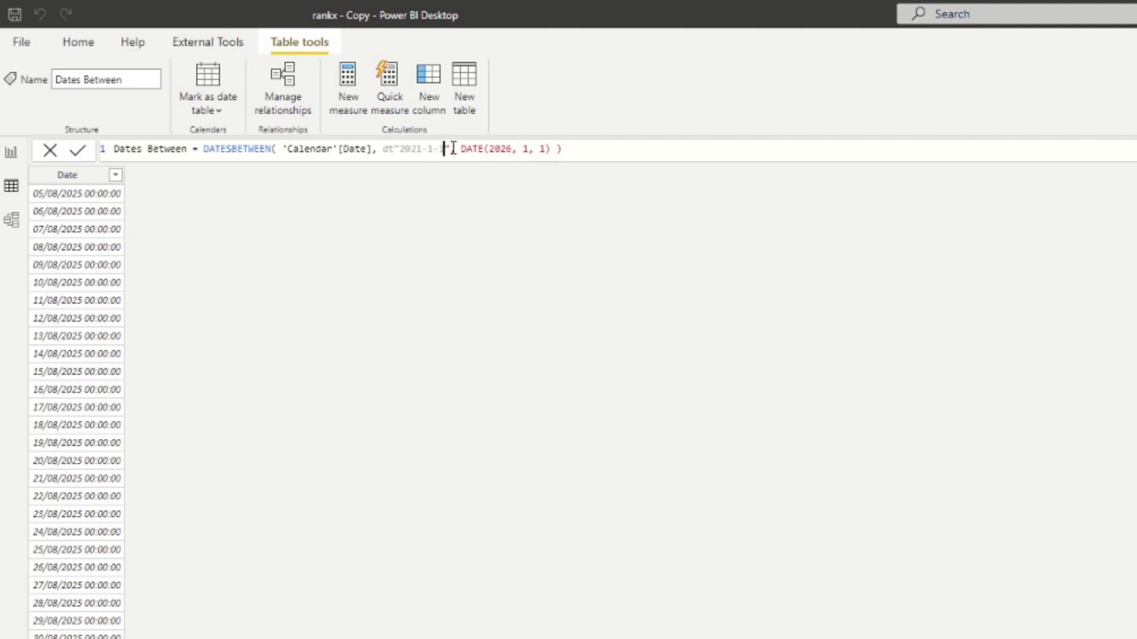
pyautogui.write('",')
# - Replace the DATE(2026, 1, 1) end argument with dt"2022-1-1" and commit the formula
pyautogui.moveTo(461, 148); pyautogui.dragTo(552, 149)
pyautogui.write('dt')
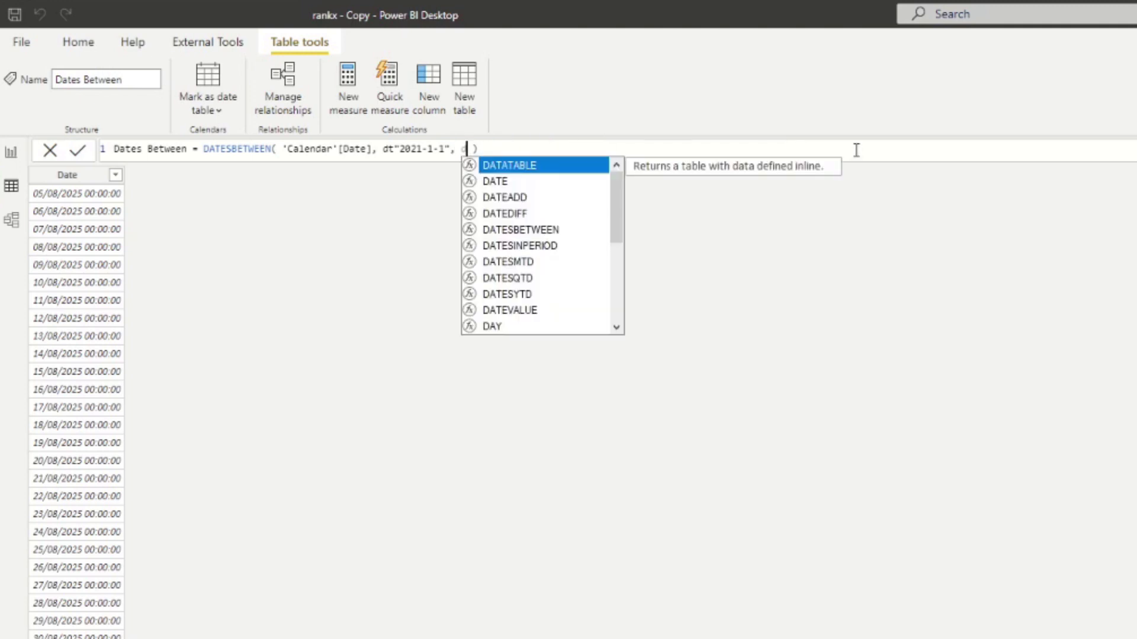
pyautogui.write('"')
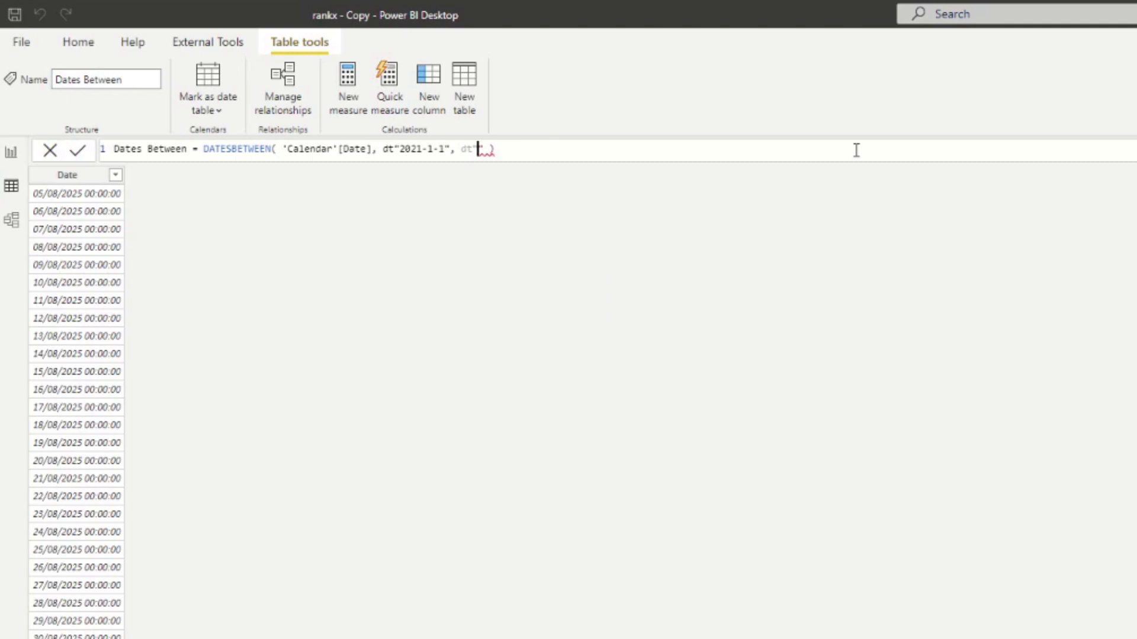
pyautogui.write('2022-1-1')
pyautogui.press('Right')
pyautogui.press('Right')
pyautogui.press('Return')
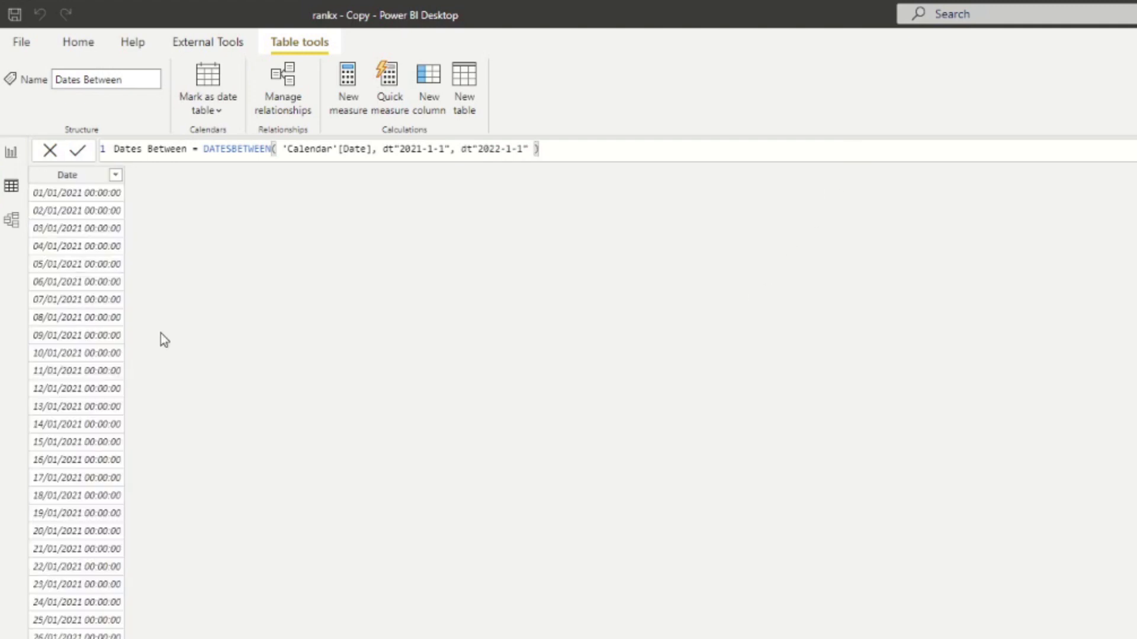
pyautogui.scroll(-20, 106, 342)
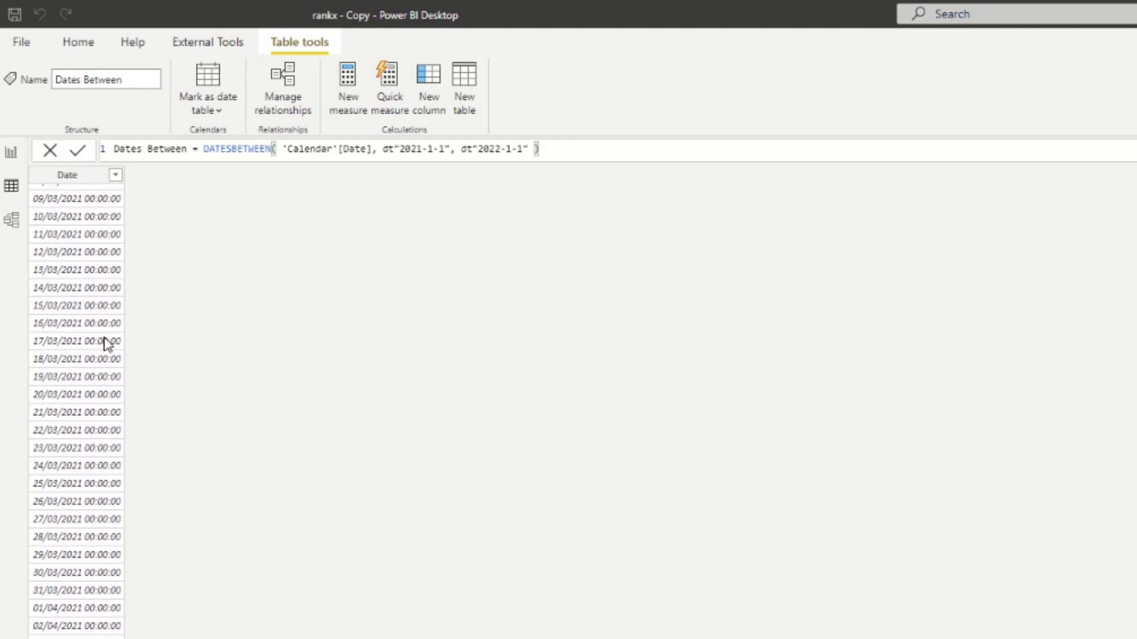
# - Return to Report view and move the Date/Total Sales table visual slightly lower
pyautogui.scroll(-20, 104, 340)
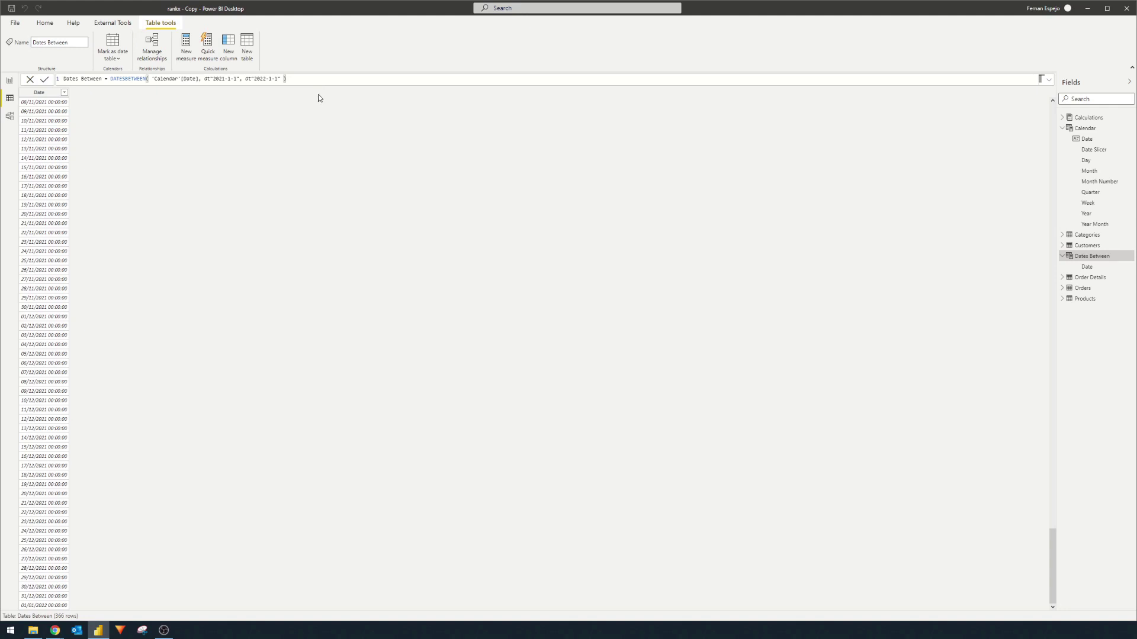
pyautogui.click(10, 84)
pyautogui.scroll(20, 785, 335)
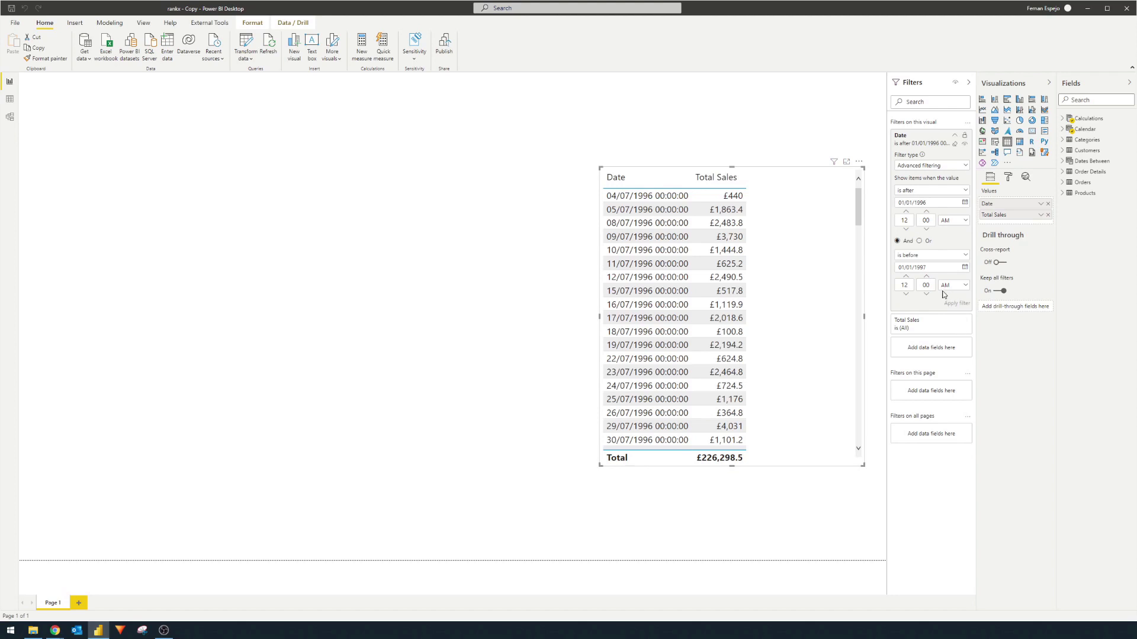
pyautogui.moveTo(785, 174); pyautogui.dragTo(779, 231)
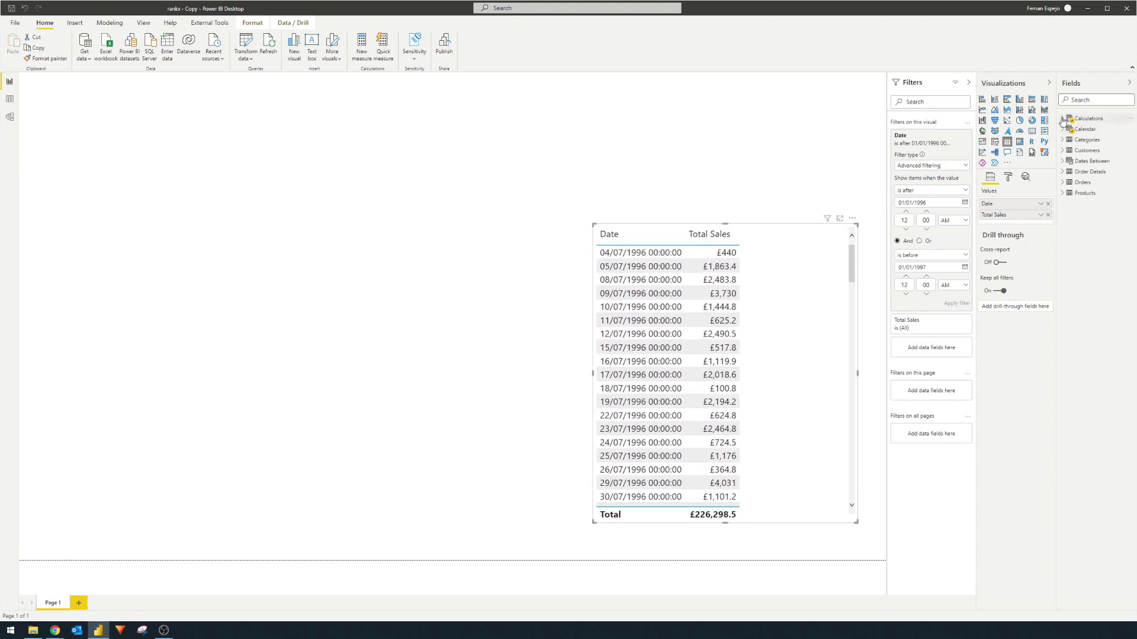
# - Create a new measure named Total Sales 96-97
pyautogui.click(354, 41)
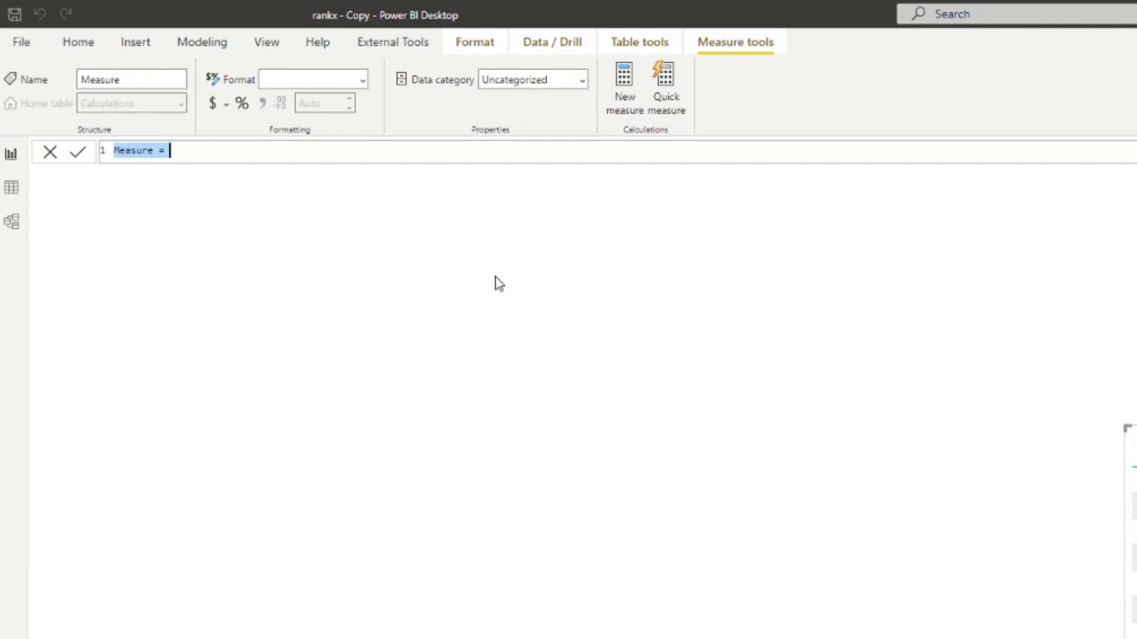
pyautogui.write('Total Sales')
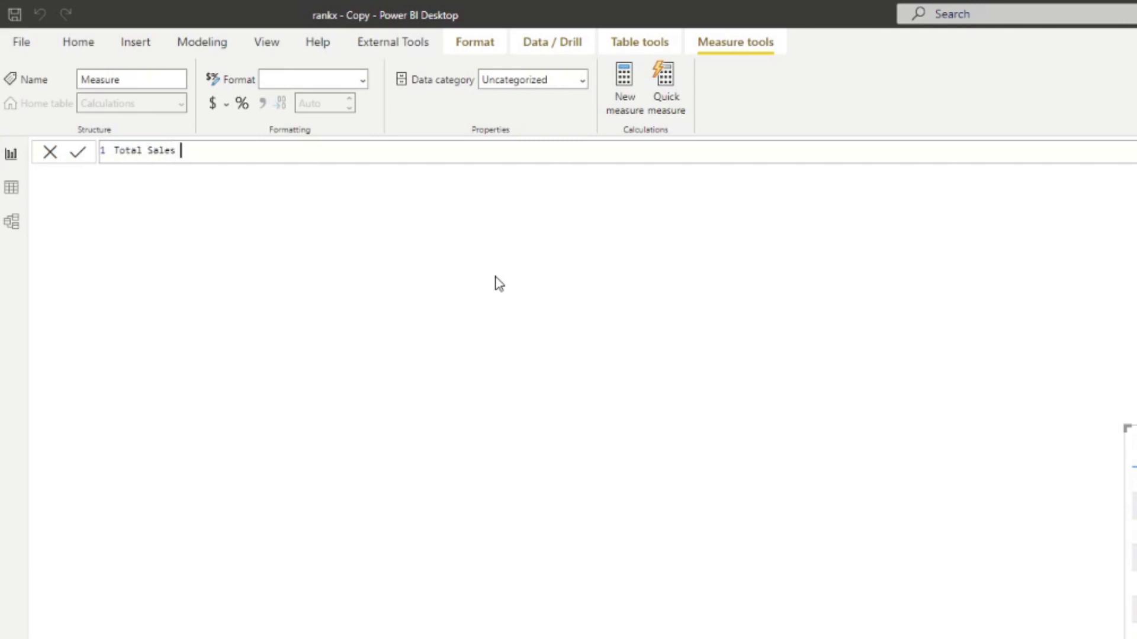
pyautogui.write(' 86-7')
pyautogui.press('BackSpace')
pyautogui.press('BackSpace')
pyautogui.press('BackSpace')
pyautogui.press('BackSpace')
pyautogui.write('97-')
pyautogui.write('-')
pyautogui.press('BackSpace')
pyautogui.press('BackSpace')
pyautogui.write('6-97 =')
pyautogui.hotkey('shift', 'Return')
pyautogui.press('Tab')
# - Start the measure's formula as CALCULATE over [Total Sales]
pyautogui.write('calc')
pyautogui.press('Tab')
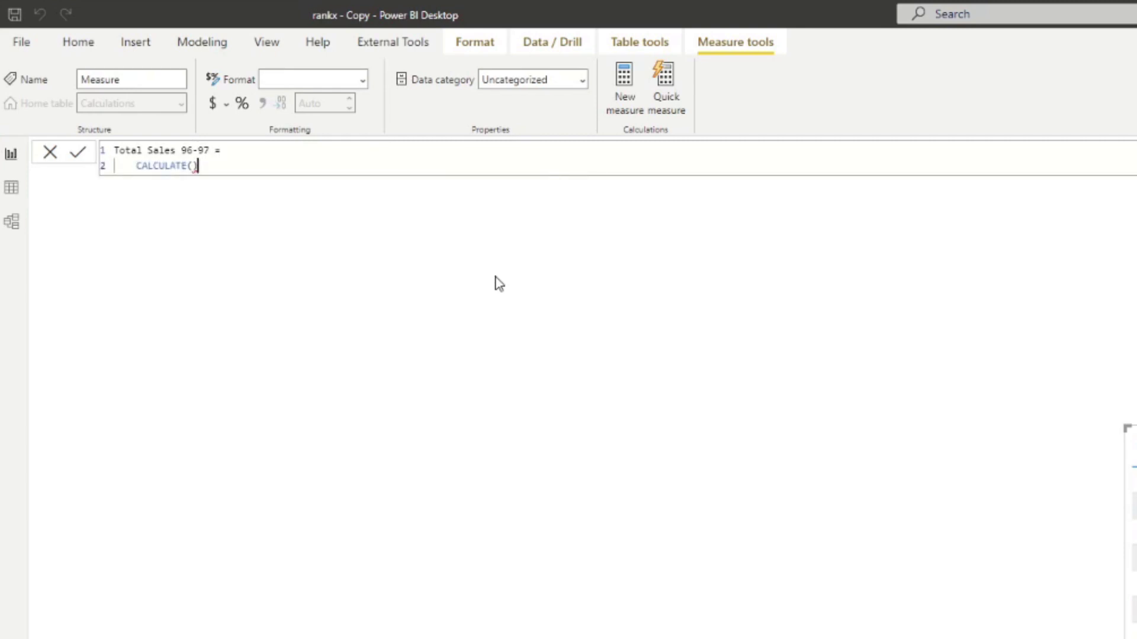
pyautogui.hotkey('shift', 'Return')
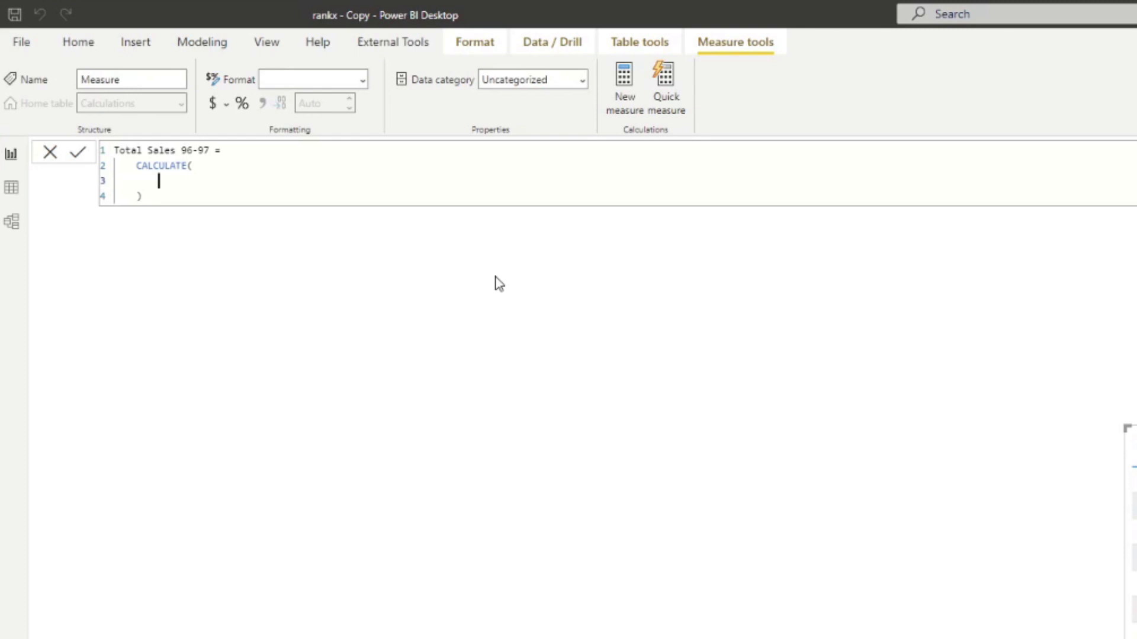
pyautogui.press('Tab')
pyautogui.write('total')
pyautogui.press('Tab')
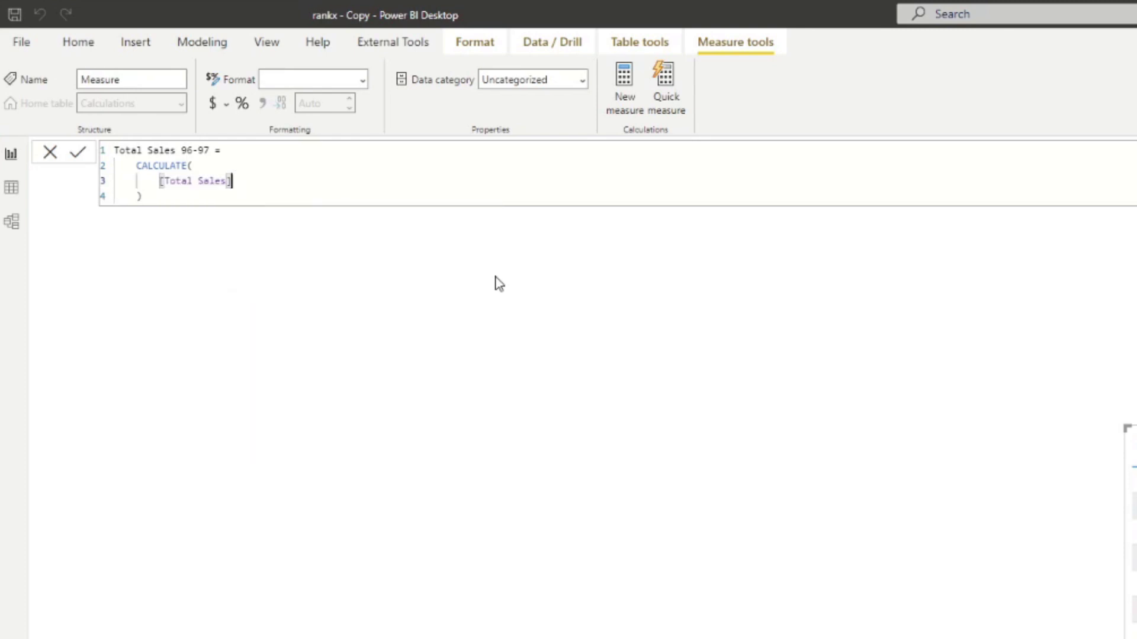
pyautogui.hotkey('shift', 'Return')
# - Add the filter DATESBETWEEN('Calendar'[Date], dt"1996-1-1", dt"1997-1-1")
pyautogui.write(', ')
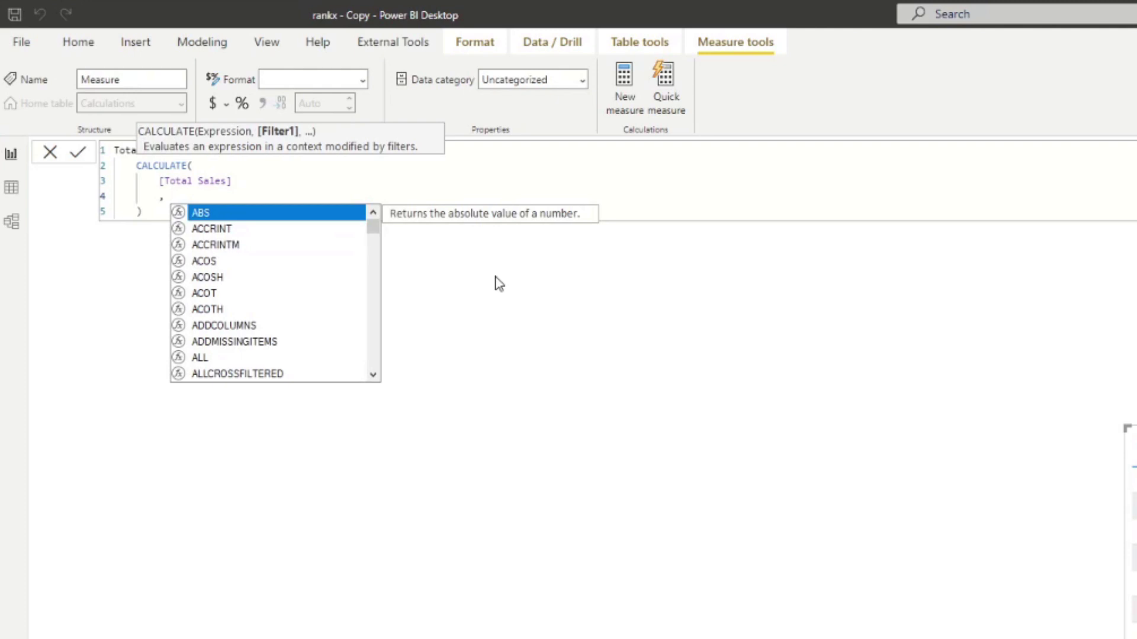
pyautogui.write('DATES')
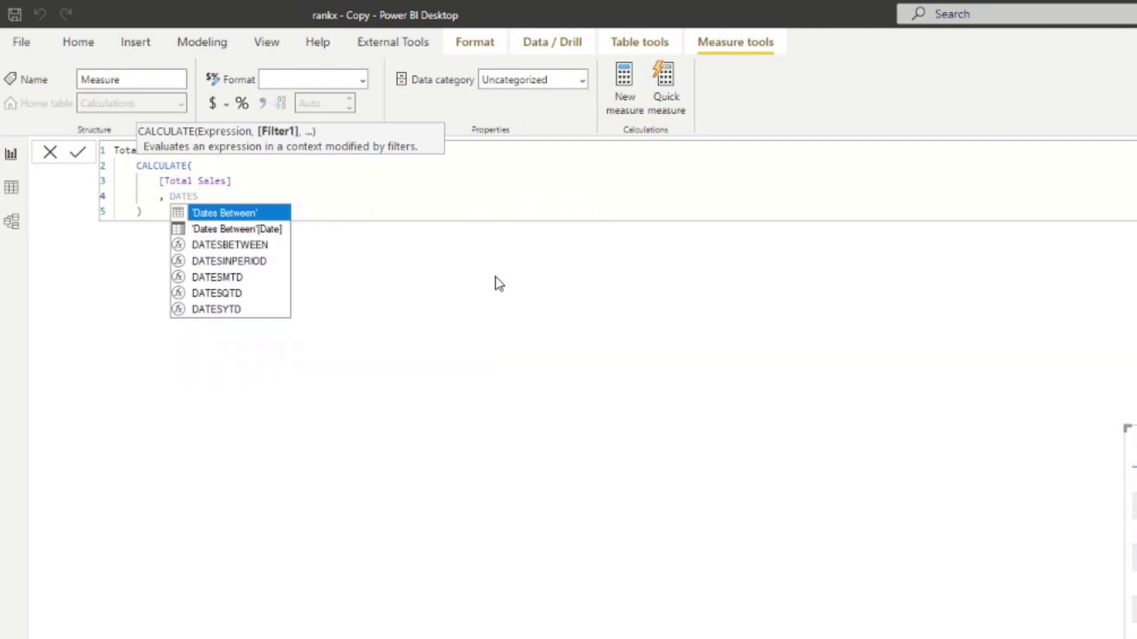
pyautogui.press('Down')
pyautogui.press('Down')
pyautogui.press('Tab')
pyautogui.write('(')
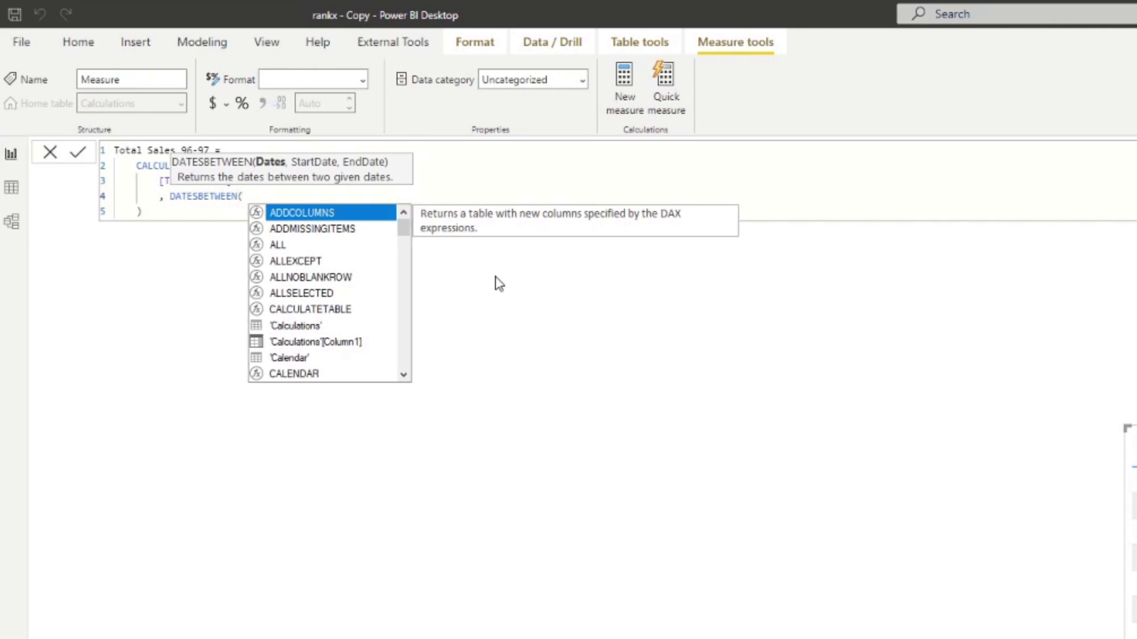
pyautogui.write('Ca')
pyautogui.press('BackSpace')
pyautogui.press('BackSpace')
pyautogui.write('Dat')
pyautogui.press('Tab')
pyautogui.write(', ')
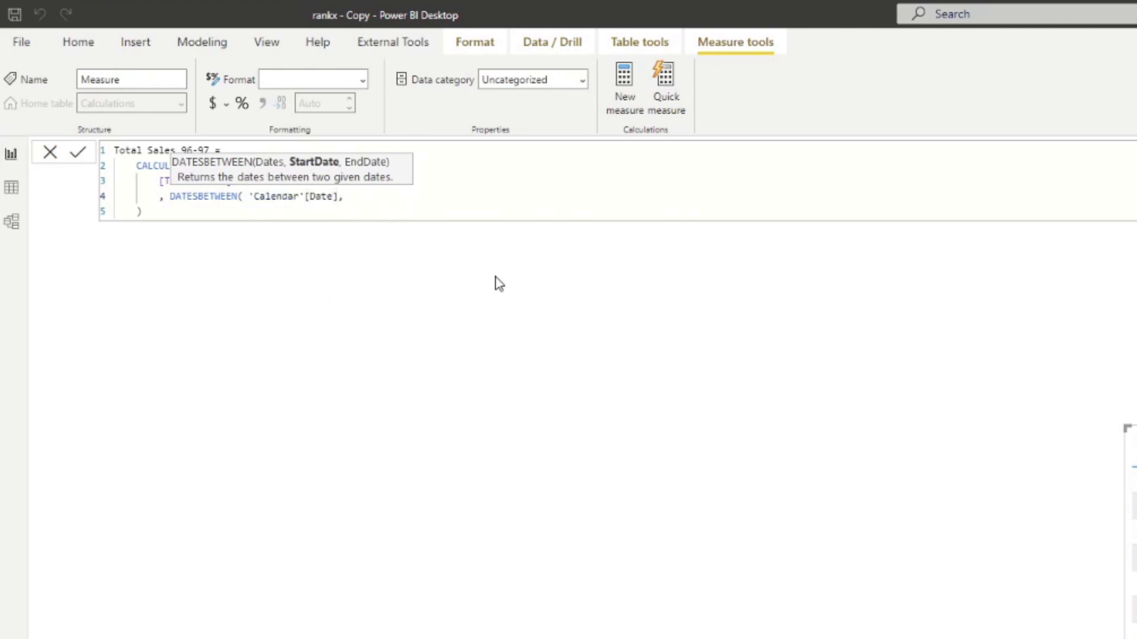
pyautogui.write('dt"')
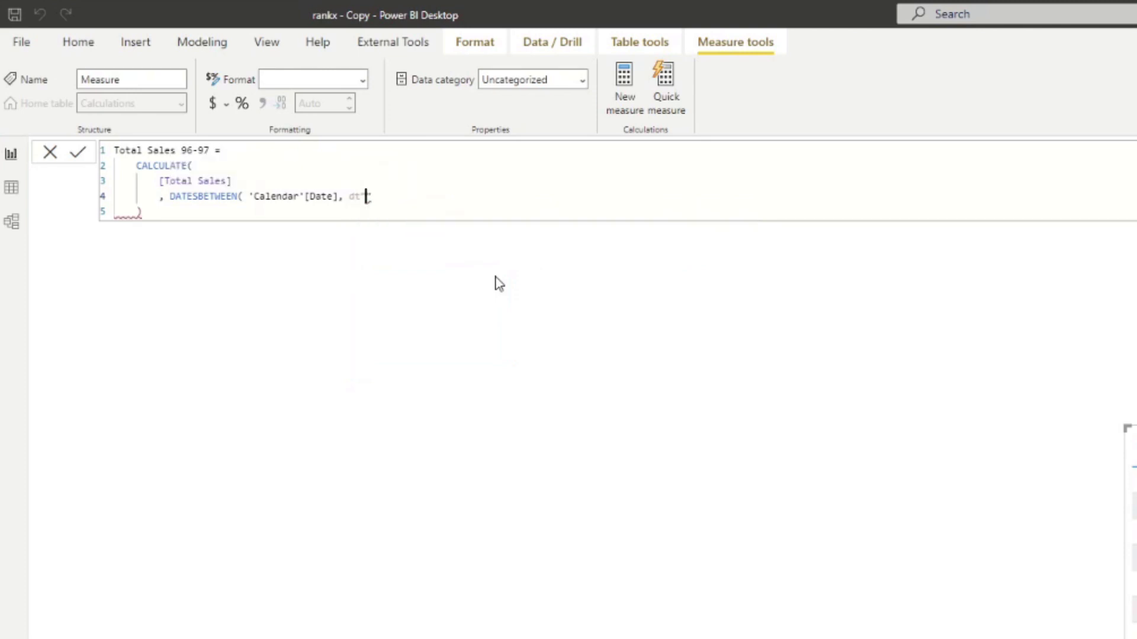
pyautogui.write('1996-1-1", dt"1997-1-')
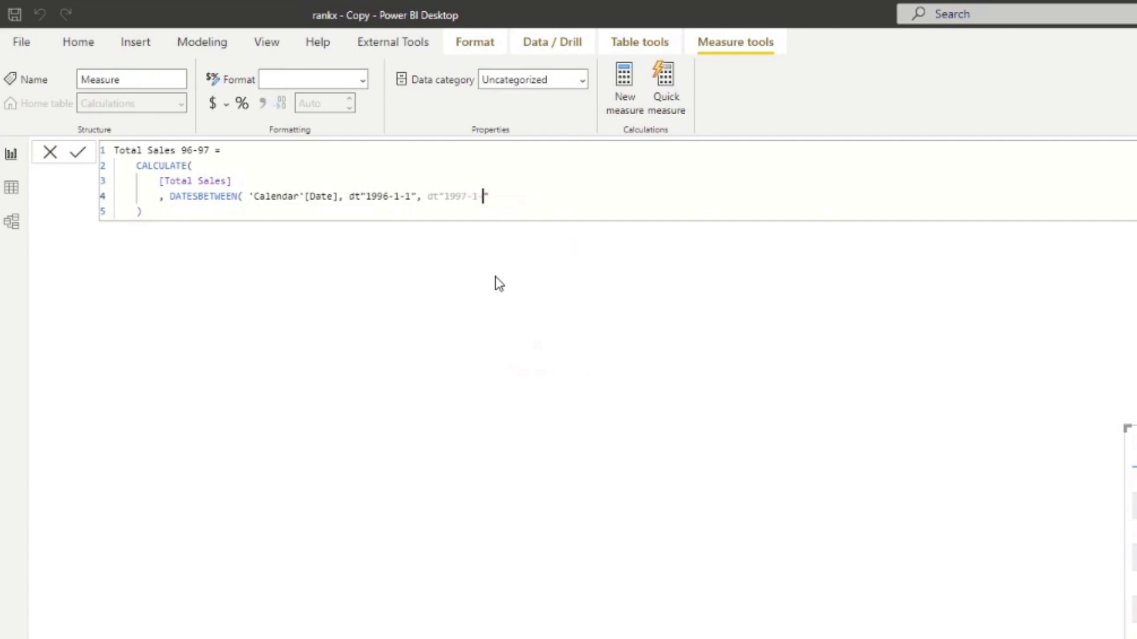
pyautogui.write('1" )')
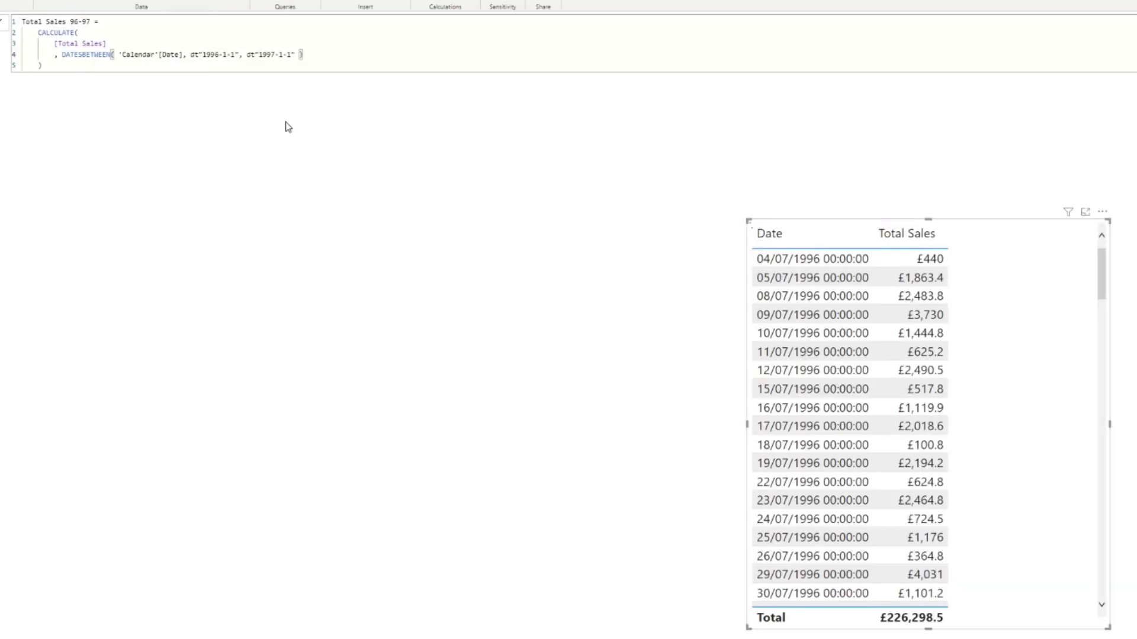
# - Place Total Sales 96-97 on the canvas as a card showing £233.23K, resized smaller
pyautogui.press('Down')
pyautogui.moveTo(1134, 121); pyautogui.dragTo(918, 119)
pyautogui.click(1134, 296)
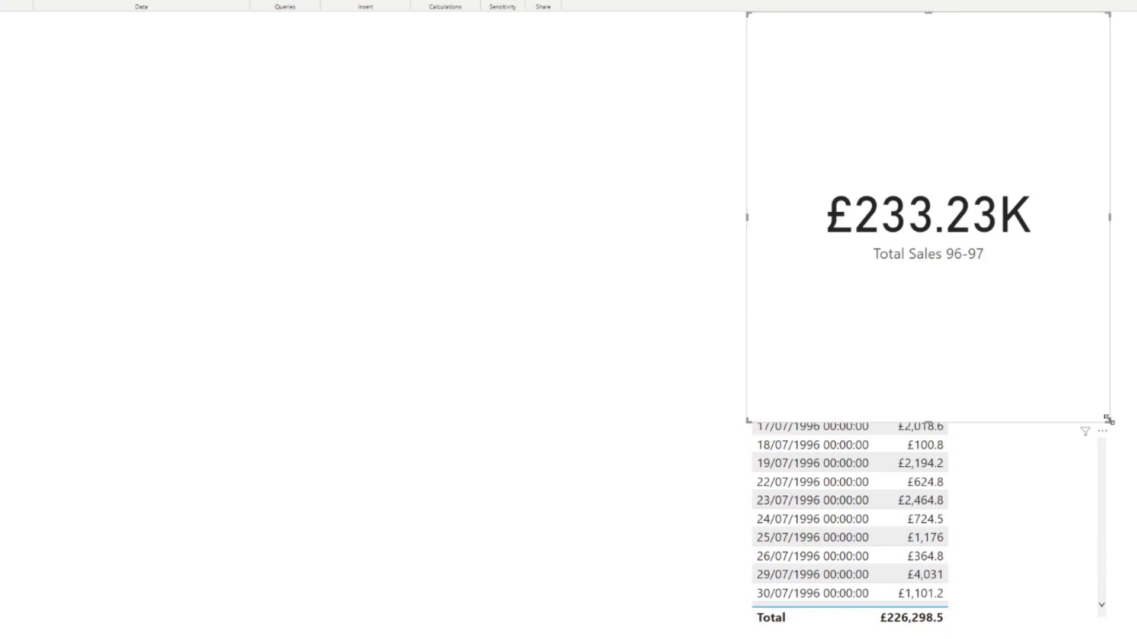
pyautogui.moveTo(1108, 420); pyautogui.dragTo(1099, 204)
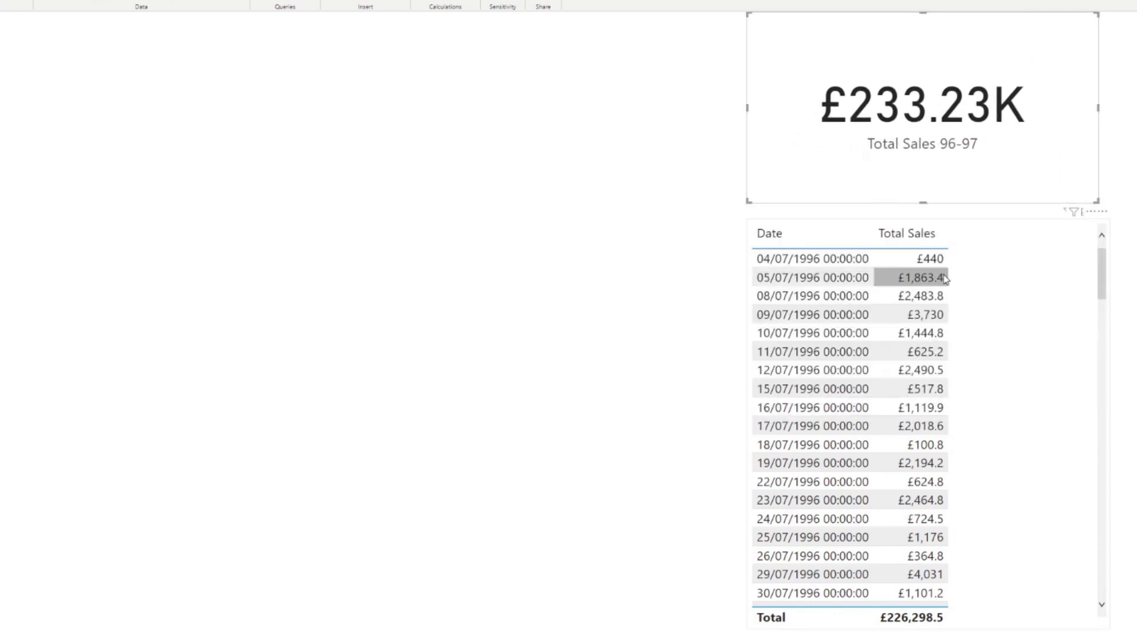
# - Change the table's Date filter to 'is on or after' and 'is on or before', giving £233,230.1
pyautogui.click(1007, 307)
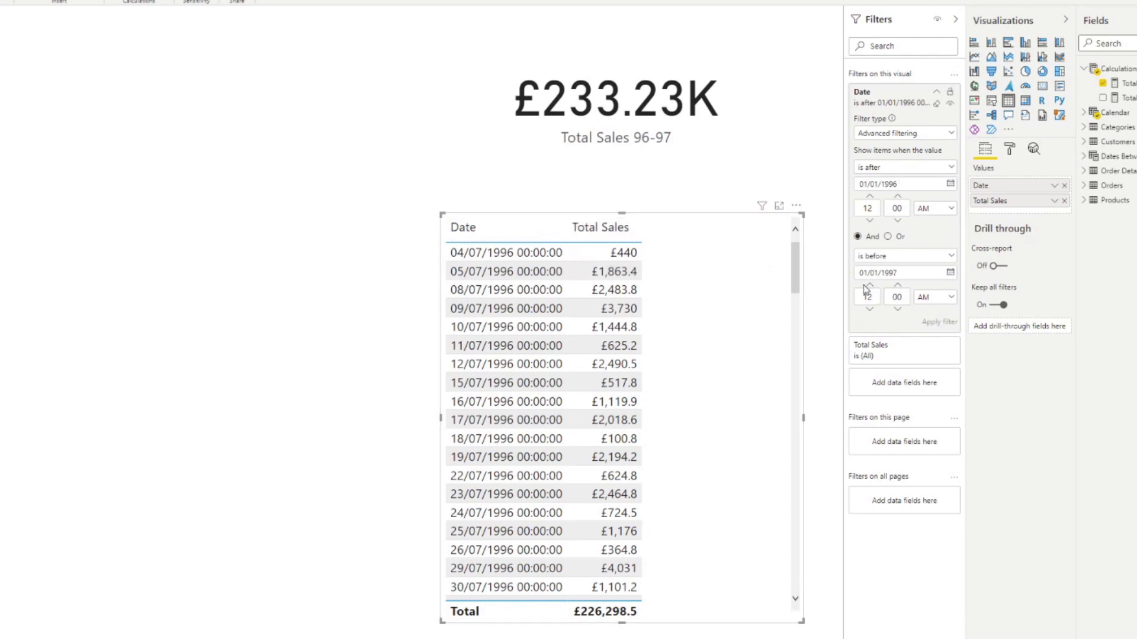
pyautogui.click(892, 168)
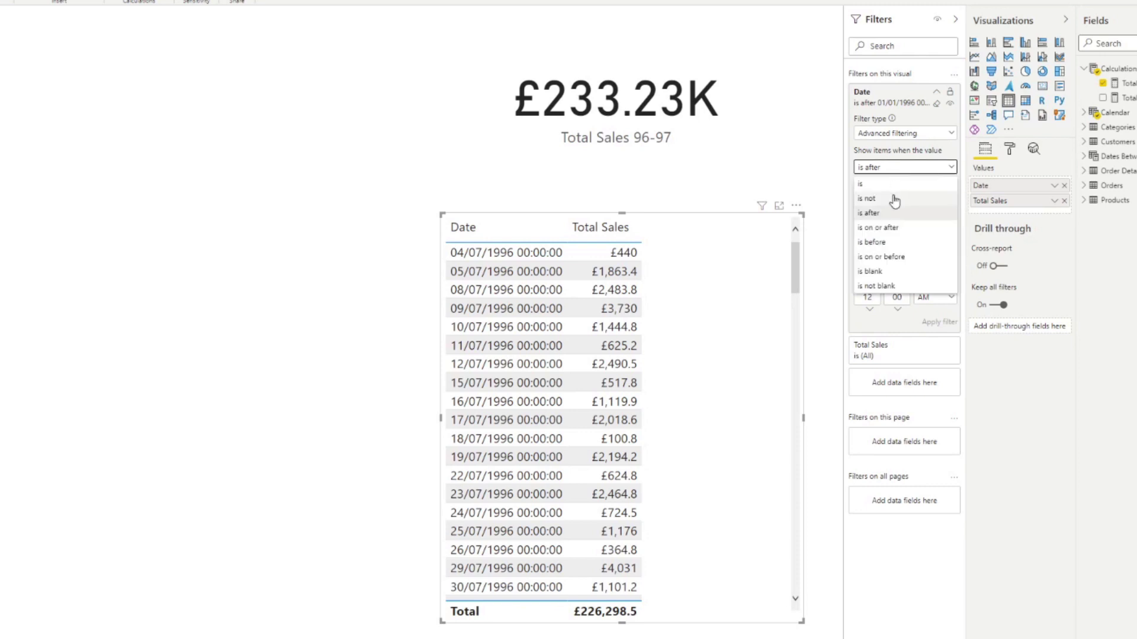
pyautogui.click(893, 229)
pyautogui.click(894, 255)
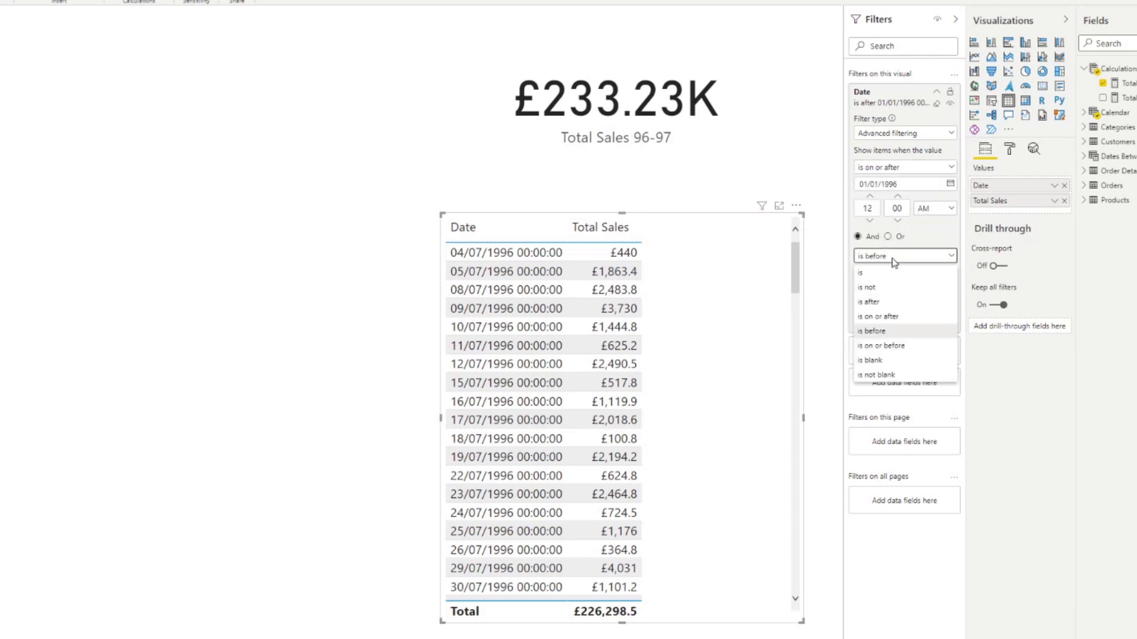
pyautogui.click(900, 347)
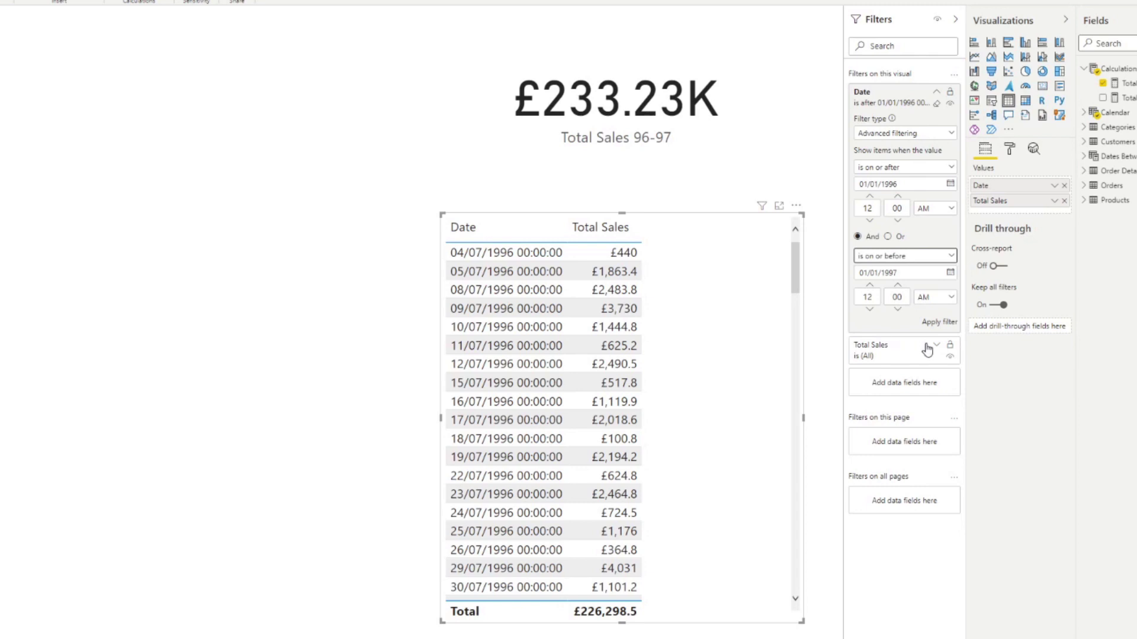
pyautogui.click(939, 323)
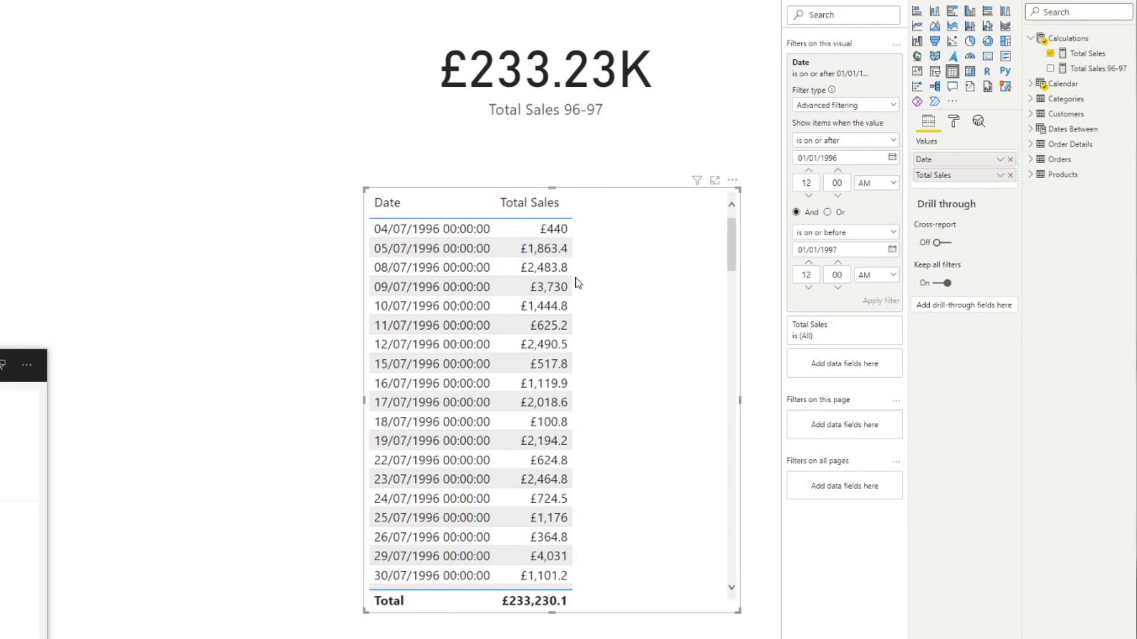
# - Bring Calculator up over the report to check the table's daily sales figures
pyautogui.hotkey('alt', 'Tab')
pyautogui.hotkey('alt', 'Tab')
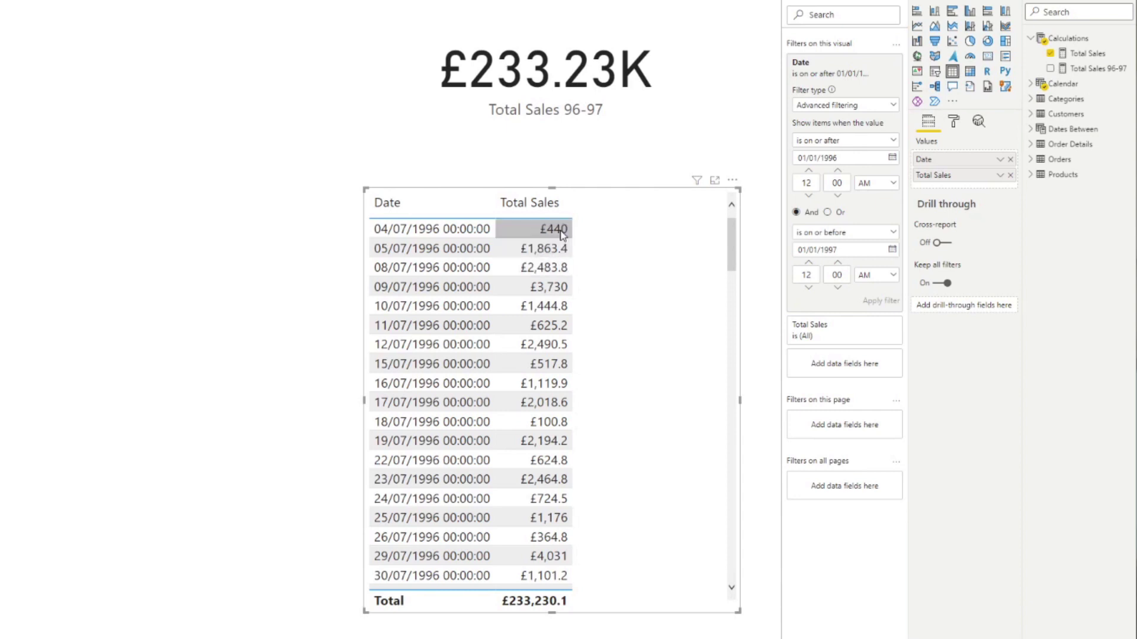
pyautogui.hotkey('alt', 'Tab')
pyautogui.hotkey('alt', 'Tab')
pyautogui.hotkey('alt', 'Tab')
# - Add 2,483 + 1,863 + 440 in Calculator to get 4,786, then close it
pyautogui.write('2483')
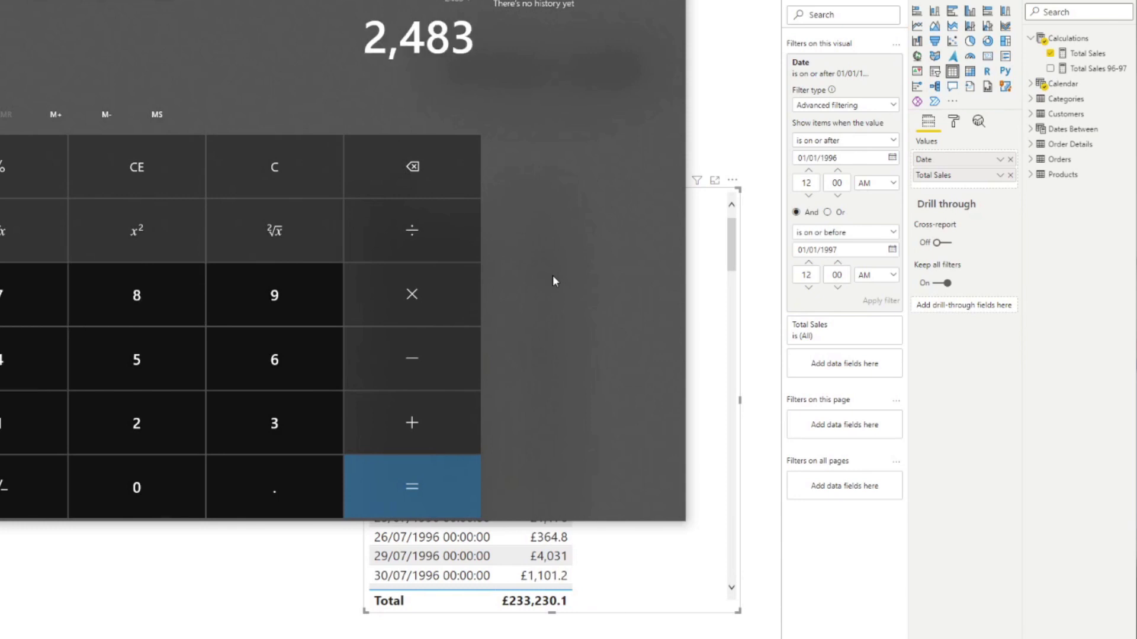
pyautogui.hotkey('alt', 'Tab')
pyautogui.hotkey('alt', 'Tab')
pyautogui.write('1,8')
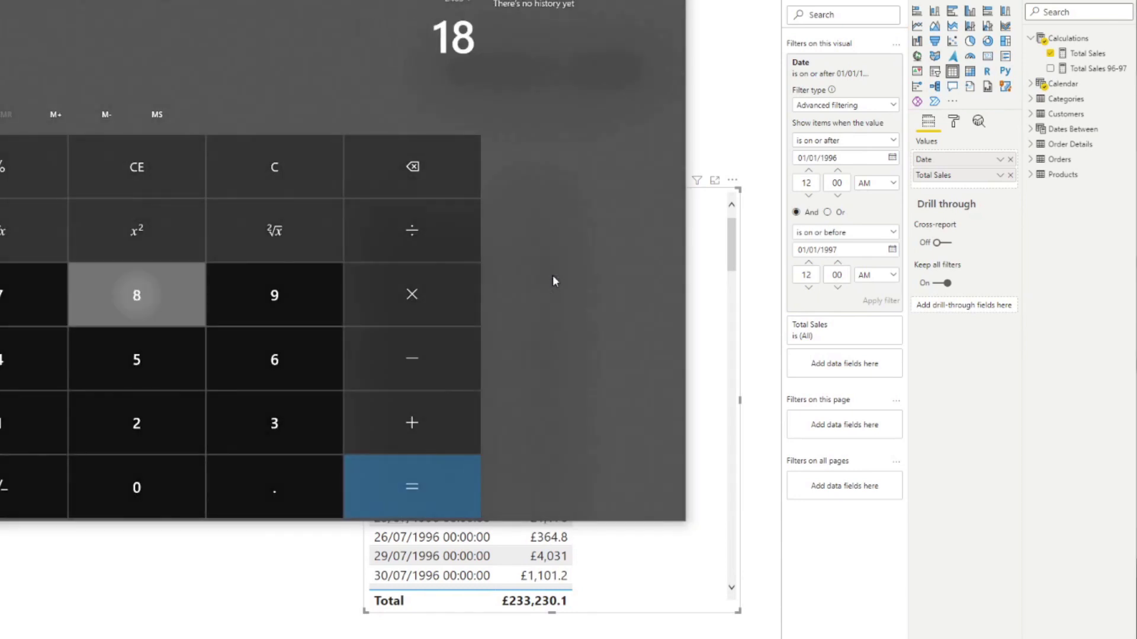
pyautogui.write('63')
pyautogui.hotkey('alt', 'Tab')
pyautogui.hotkey('alt', 'Tab')
pyautogui.press('Return')
pyautogui.write('+440')
pyautogui.press('Return')
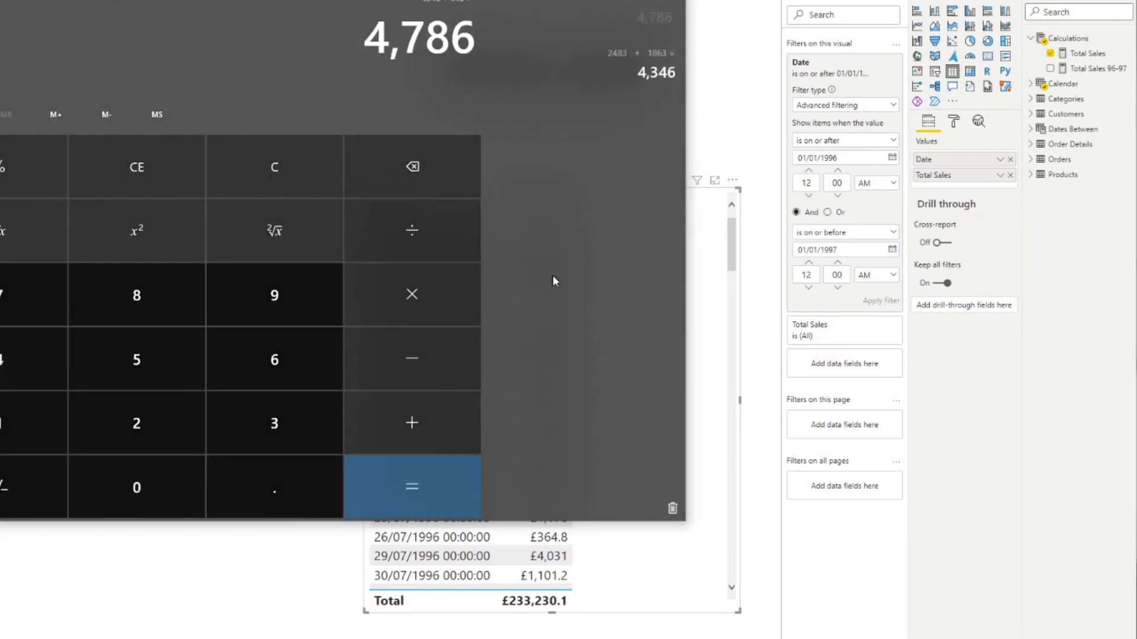
pyautogui.hotkey('alt', 'Tab')
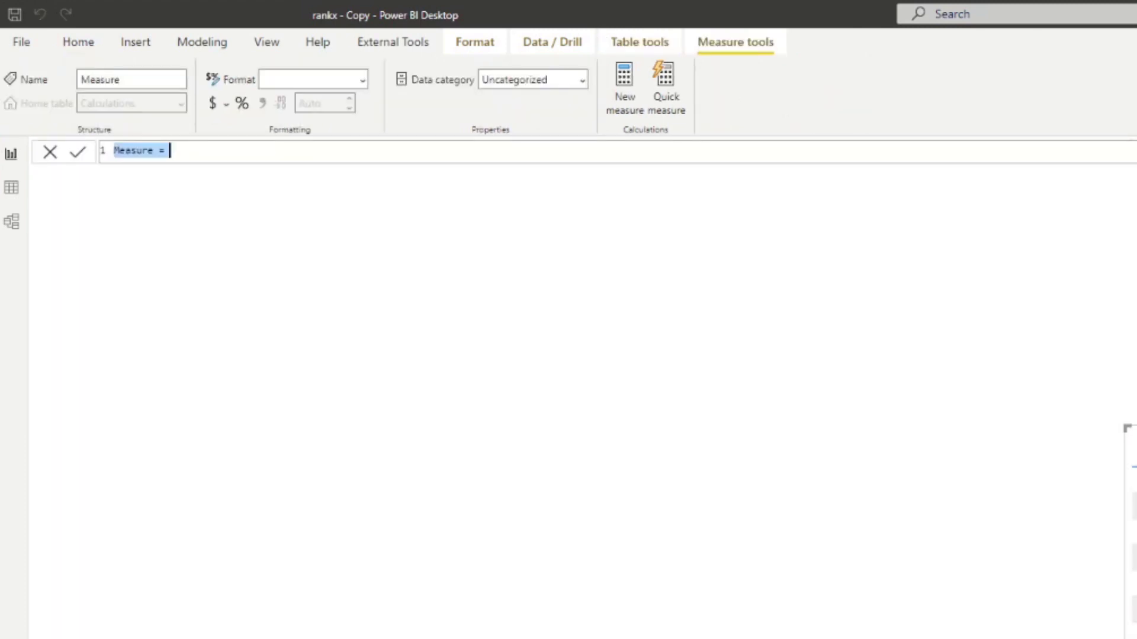
# - Name the new measure 'Total Sales Last 3 Days =' and start an indented formula line
pyautogui.write('Total Sales L3')
pyautogui.press('BackSpace')
pyautogui.press('BackSpace')
pyautogui.write('3')
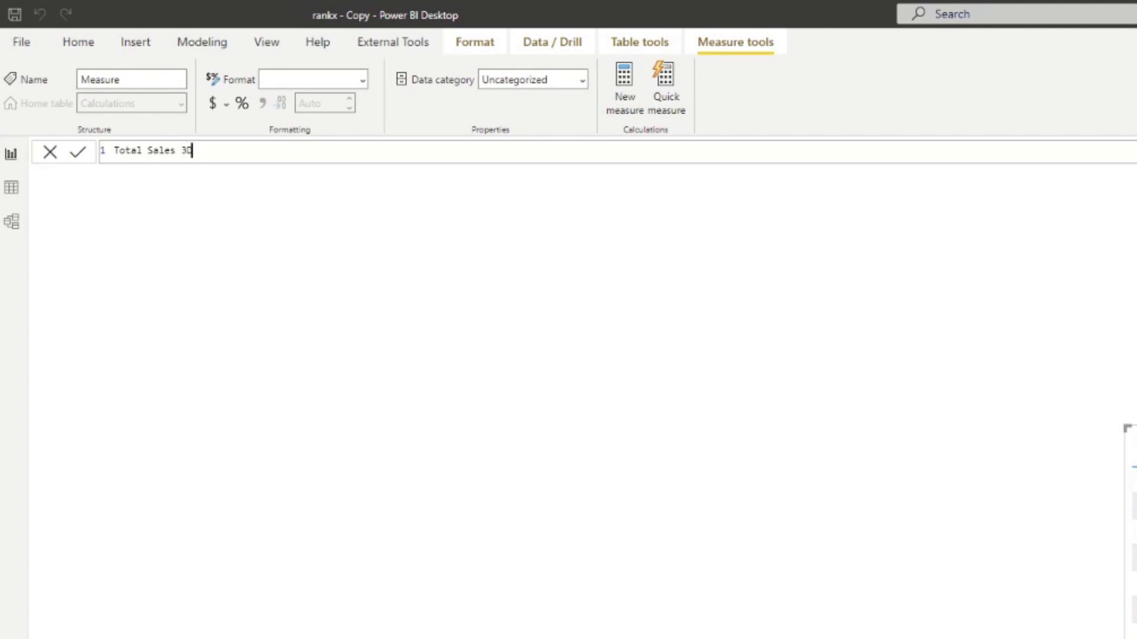
pyautogui.press('BackSpace')
pyautogui.write('Last 3 Days =')
pyautogui.press('Return')
pyautogui.press('Tab')
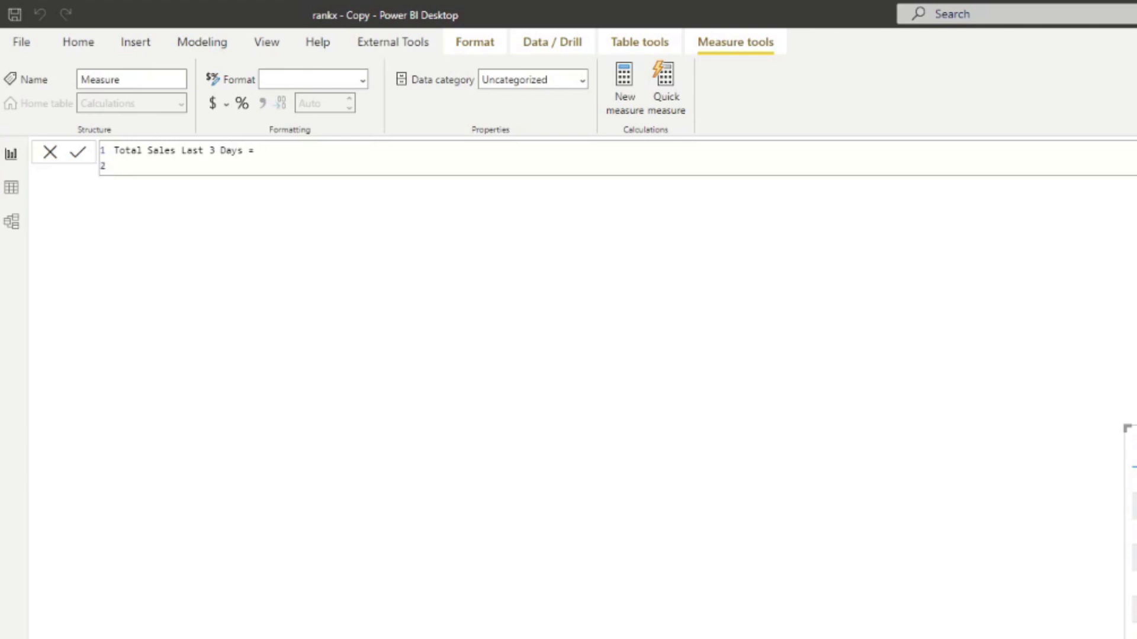
# - Define the variable _thisDate = LASTDATE('Calendar'[Date])
pyautogui.write('VAR')
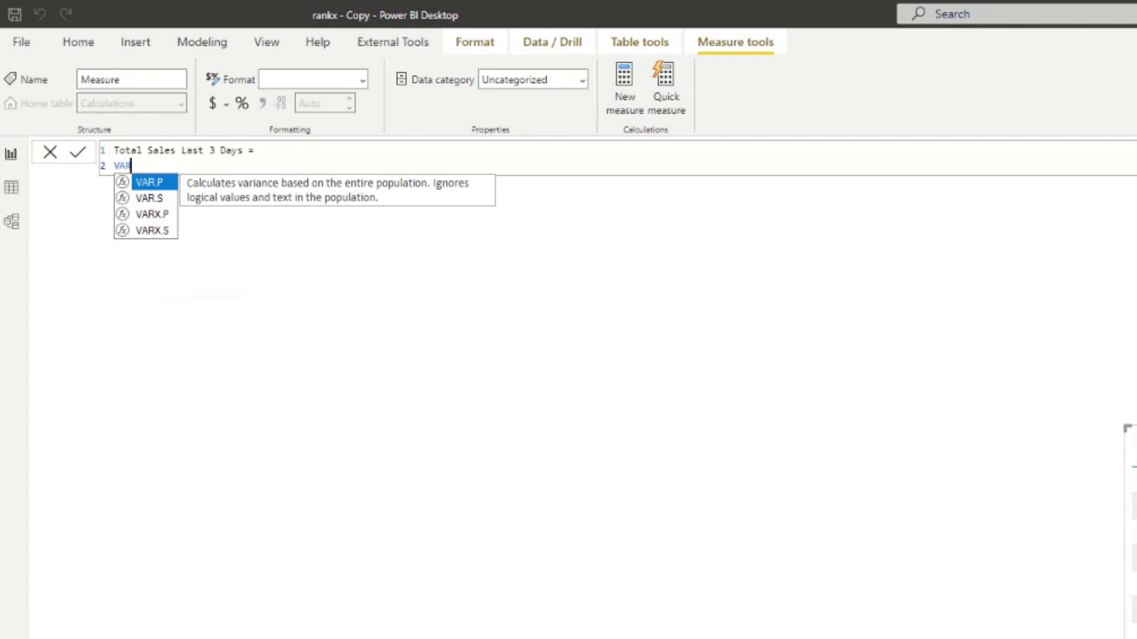
pyautogui.press('Escape')
pyautogui.press('Return')
pyautogui.press('Tab')
pyautogui.write('_this')
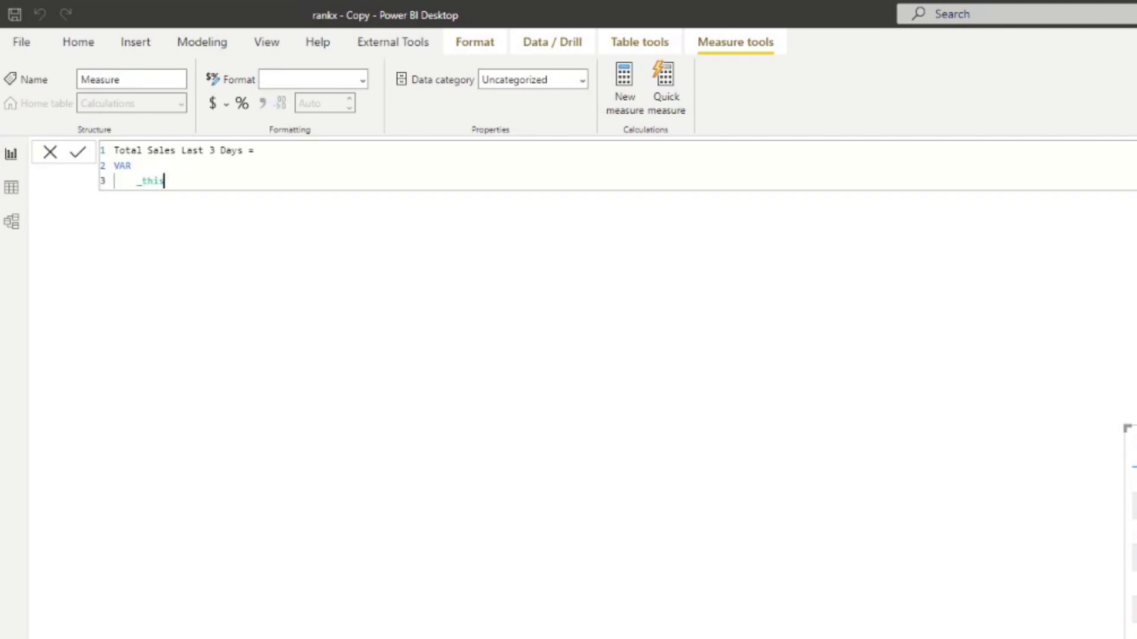
pyautogui.write('Date = LAST')
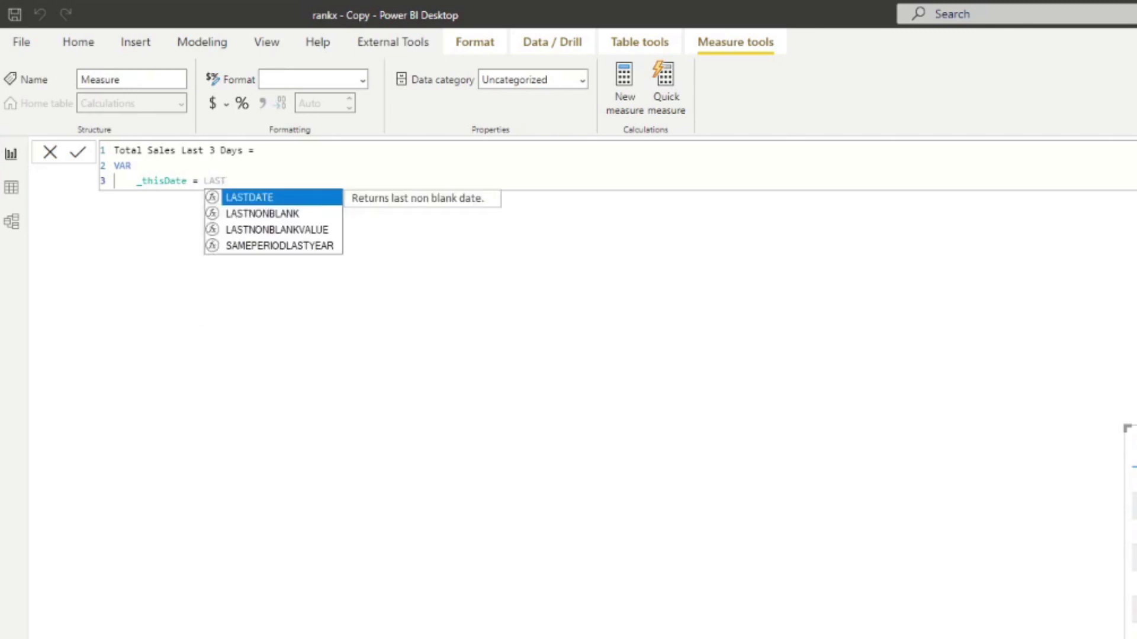
pyautogui.press('Tab')
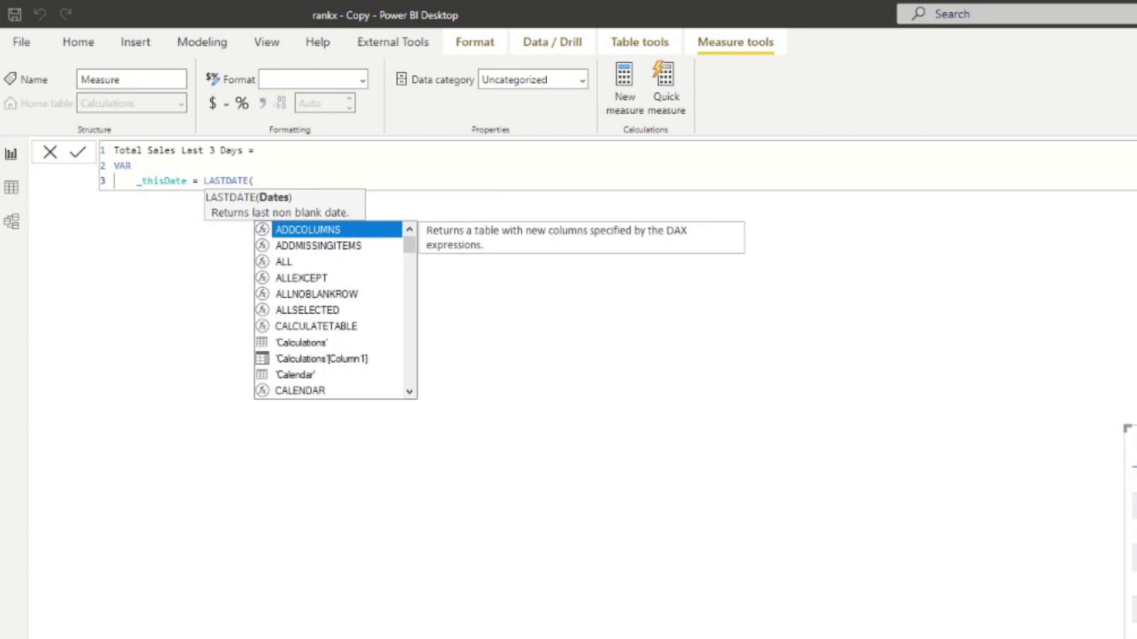
pyautogui.write('date')
pyautogui.press('Up')
pyautogui.press('Up')
pyautogui.press('Tab')
pyautogui.write(')')
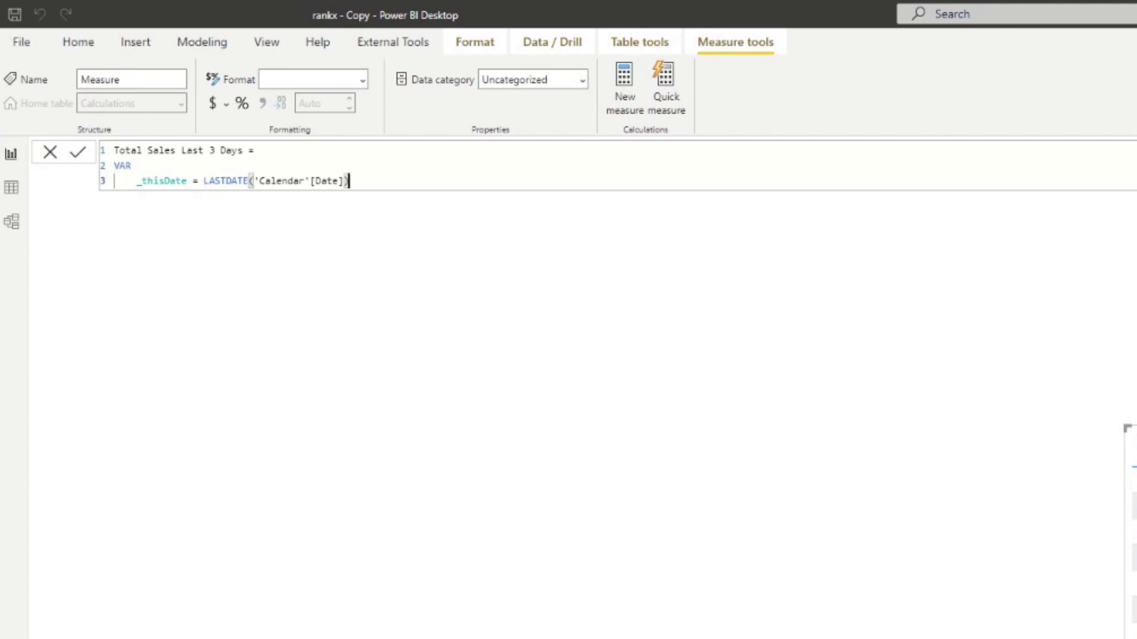
# - Add a RETURN line followed by an indented line for the return expression
pyautogui.press('Return')
pyautogui.press('BackSpace')
pyautogui.write('RETURN')
pyautogui.press('BackSpace')
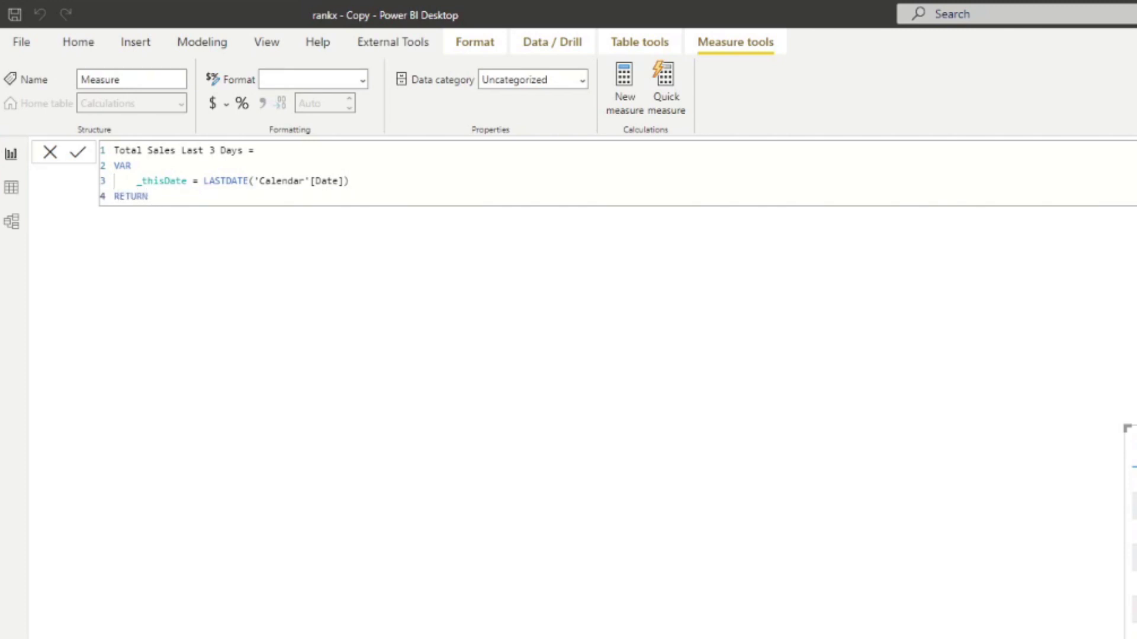
pyautogui.press('Return')
pyautogui.press('Tab')
pyautogui.write('_')
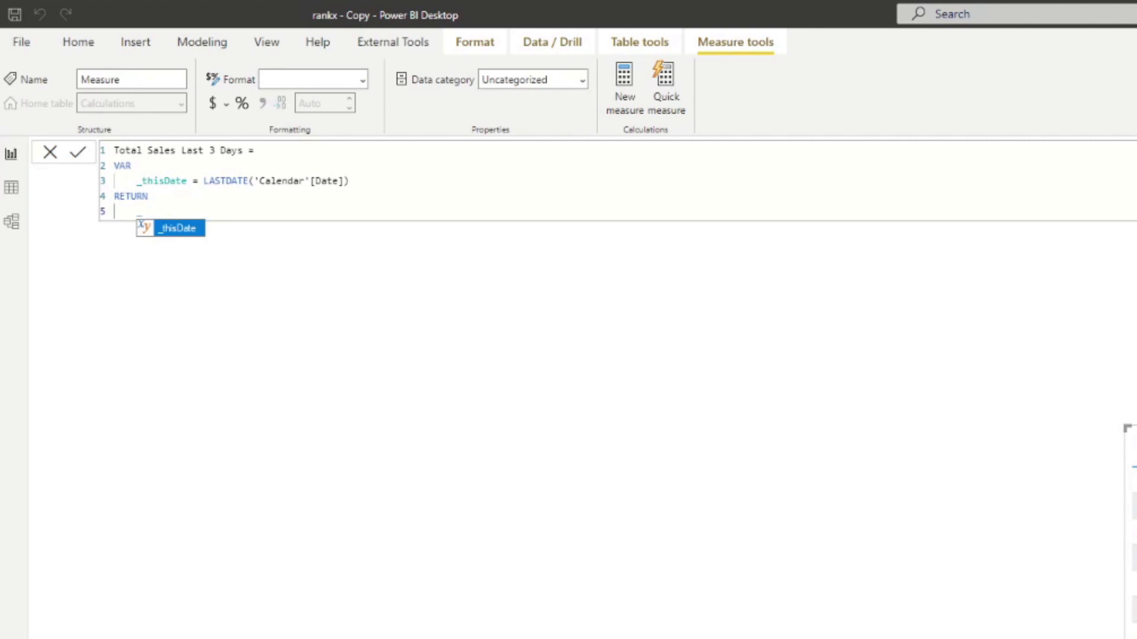
pyautogui.press('BackSpace')
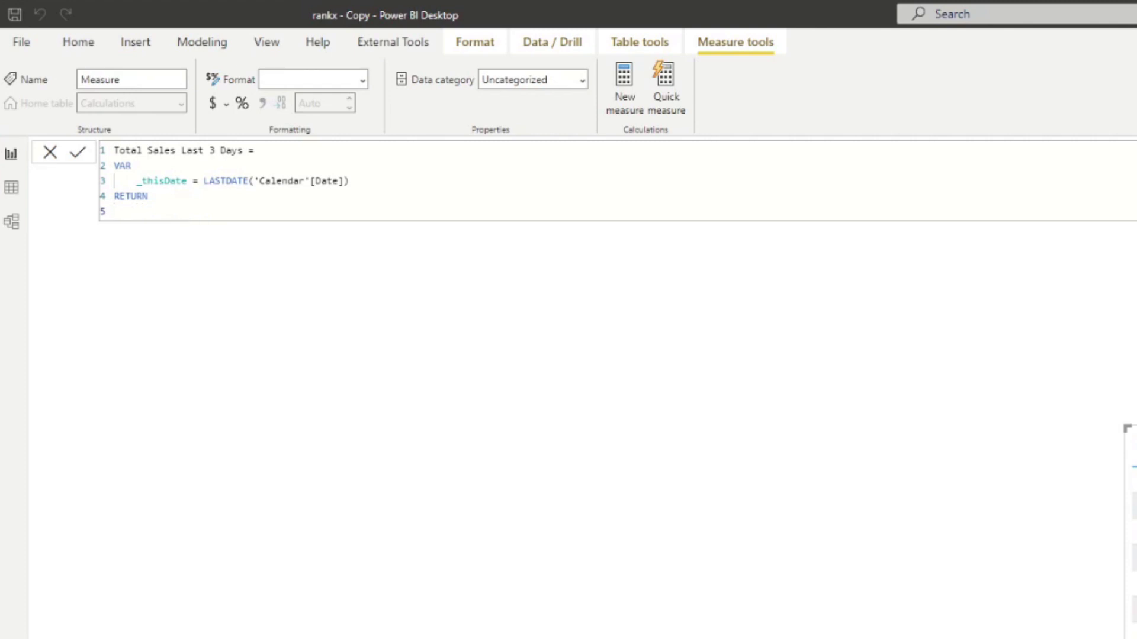
# - Return CALCULATE with [Total Sales] as its expression
pyautogui.write('CALCULATE()')
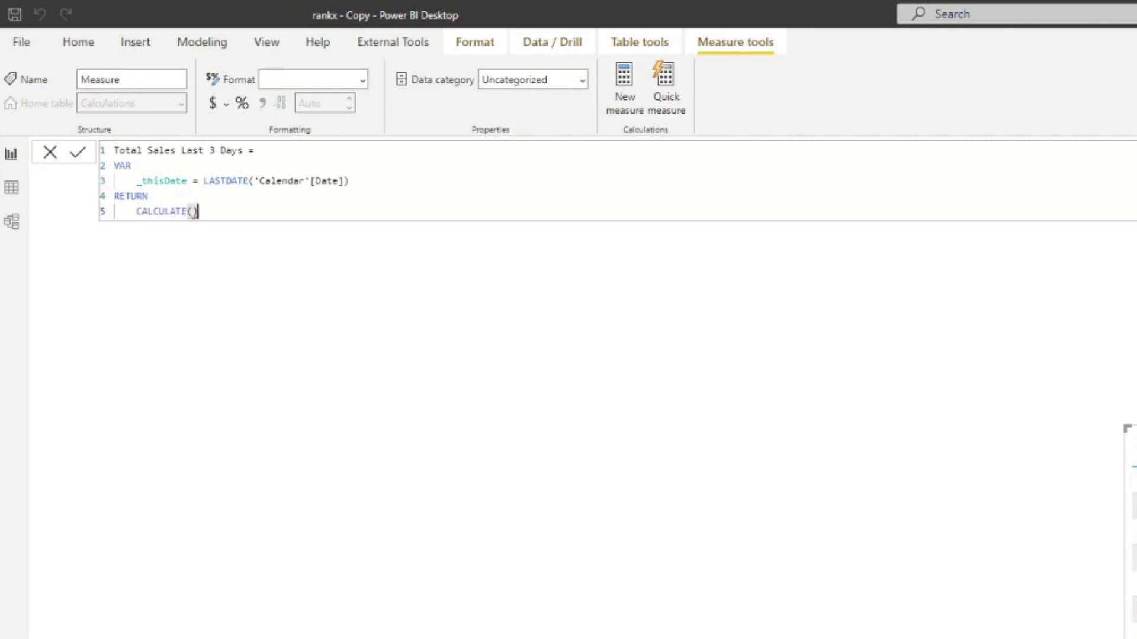
pyautogui.press('Left')
pyautogui.hotkey('shift', 'Return')
pyautogui.write('Total')
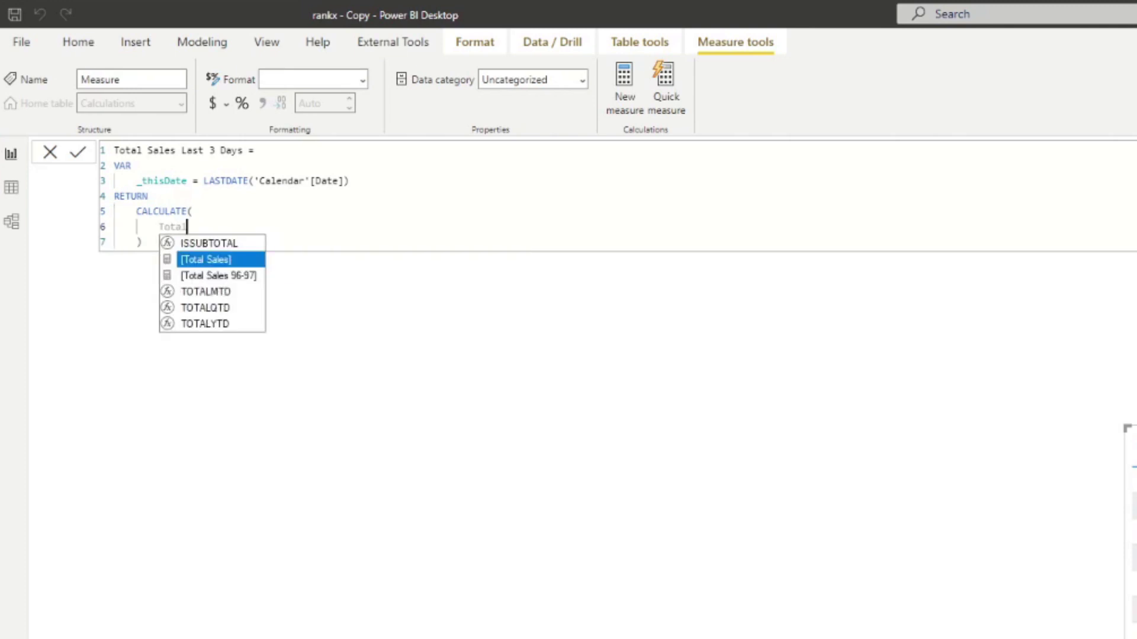
pyautogui.press('Tab')
# - Add a DATESBETWEEN('Calendar'[Date], _thisDate …) filter argument to CALCULATE
pyautogui.hotkey('shift', 'Return')
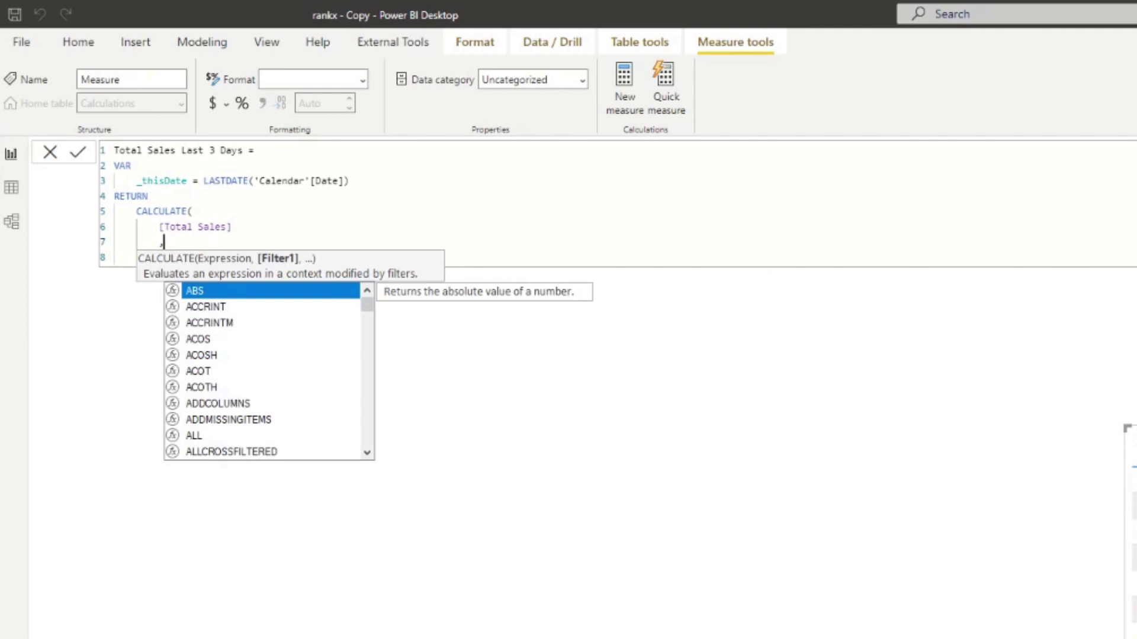
pyautogui.write(', DATES')
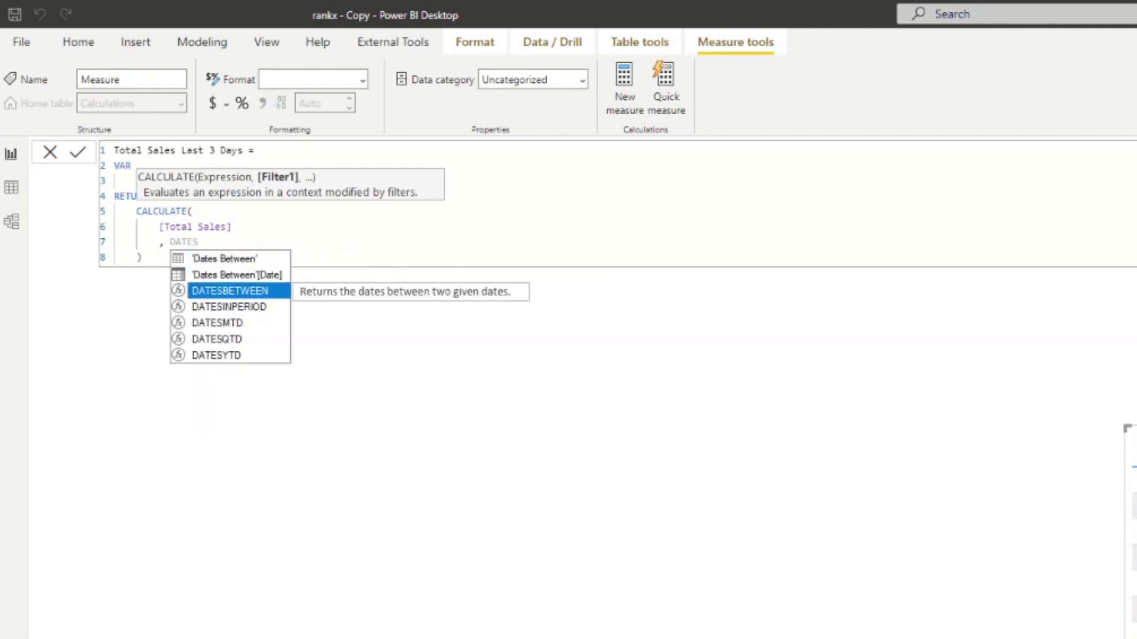
pyautogui.press('Tab')
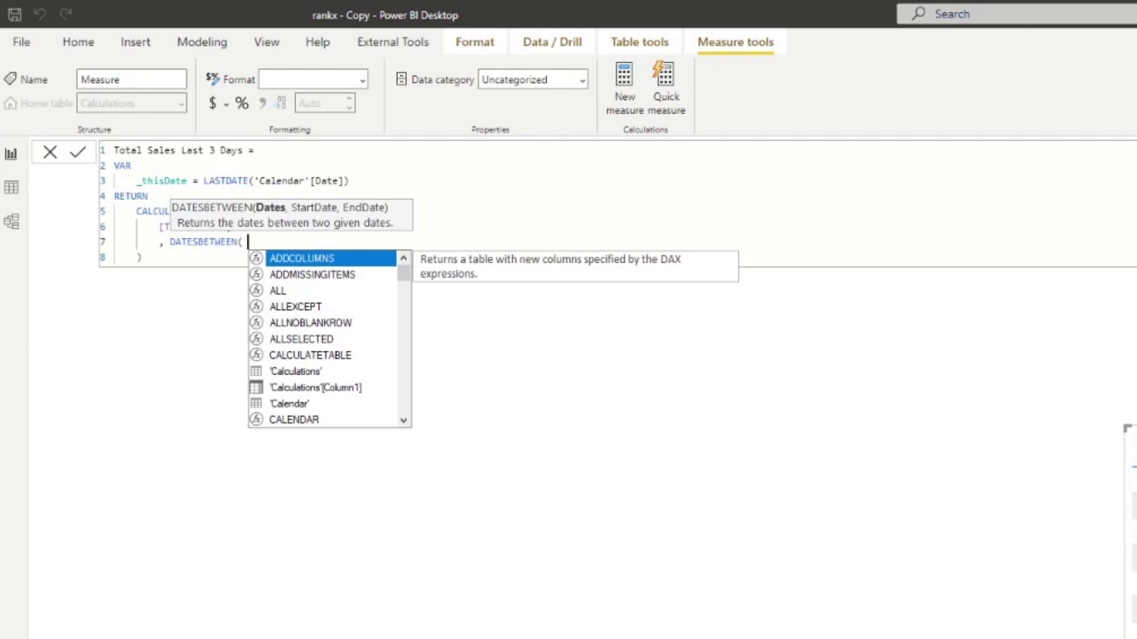
pyautogui.write(')')
pyautogui.press('Left')
pyautogui.press('Left')
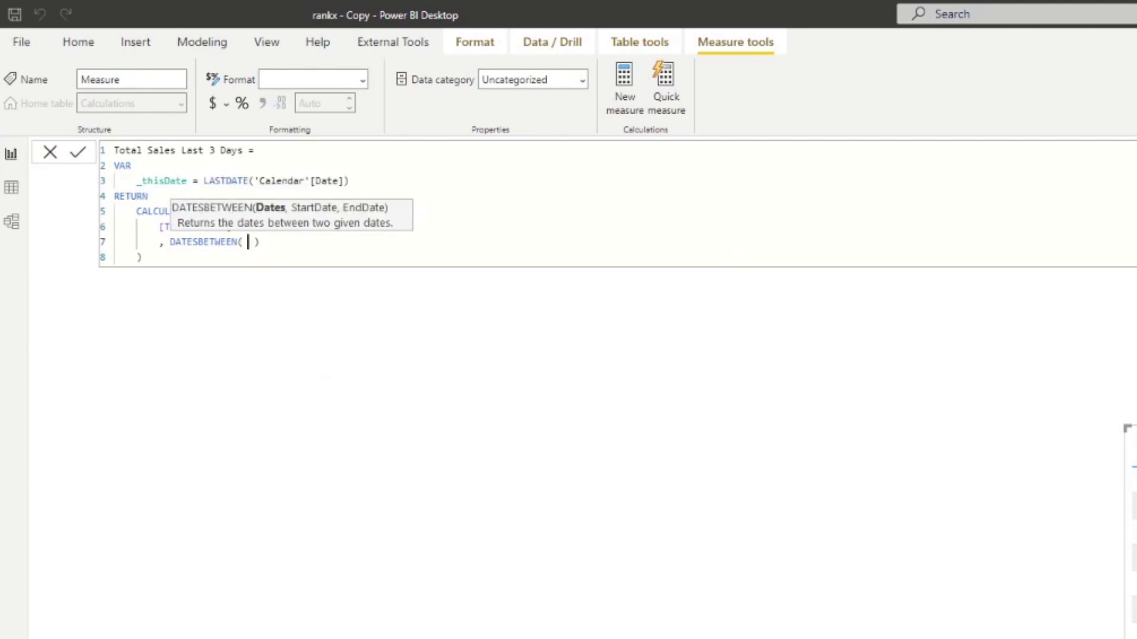
pyautogui.write('cale')
pyautogui.press('Down')
pyautogui.press('Down')
pyautogui.press('Tab')
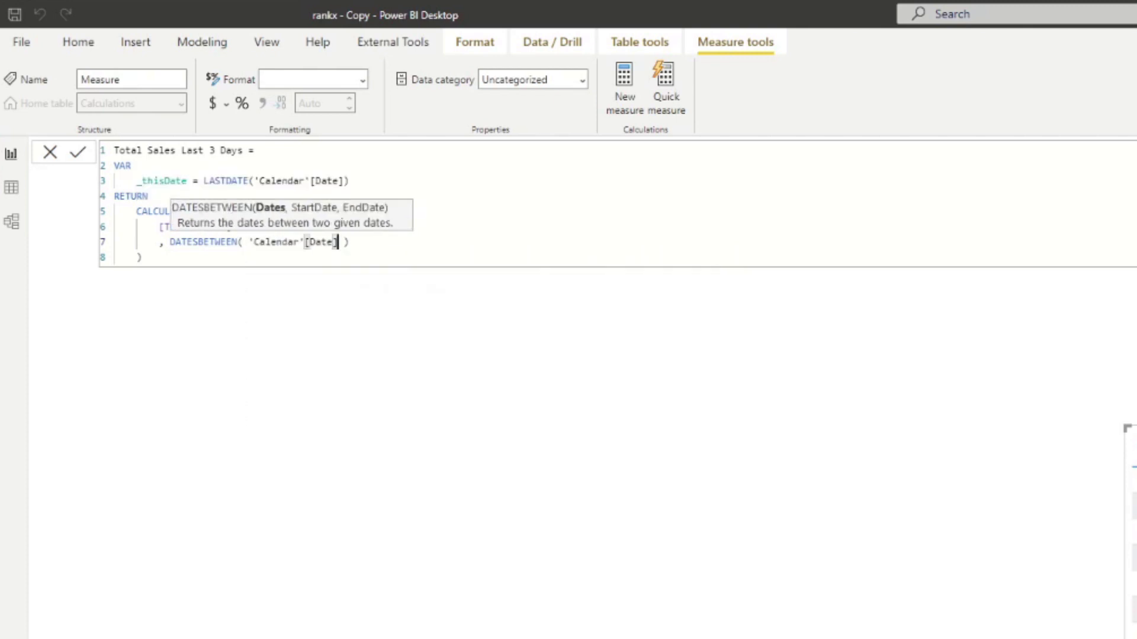
pyautogui.write(', ')
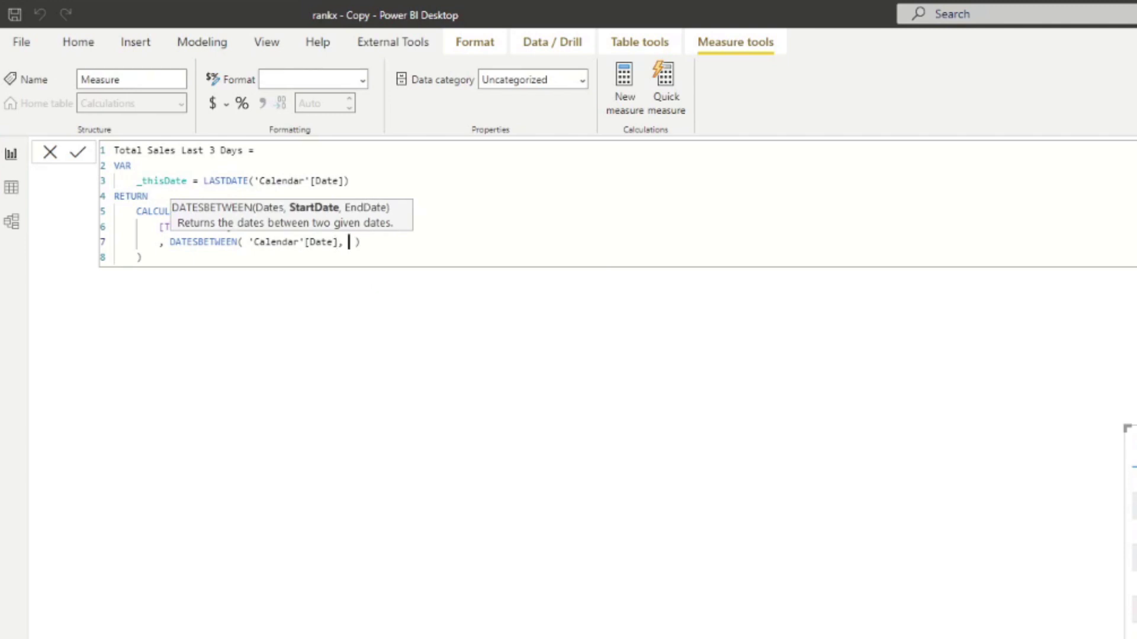
pyautogui.write('_')
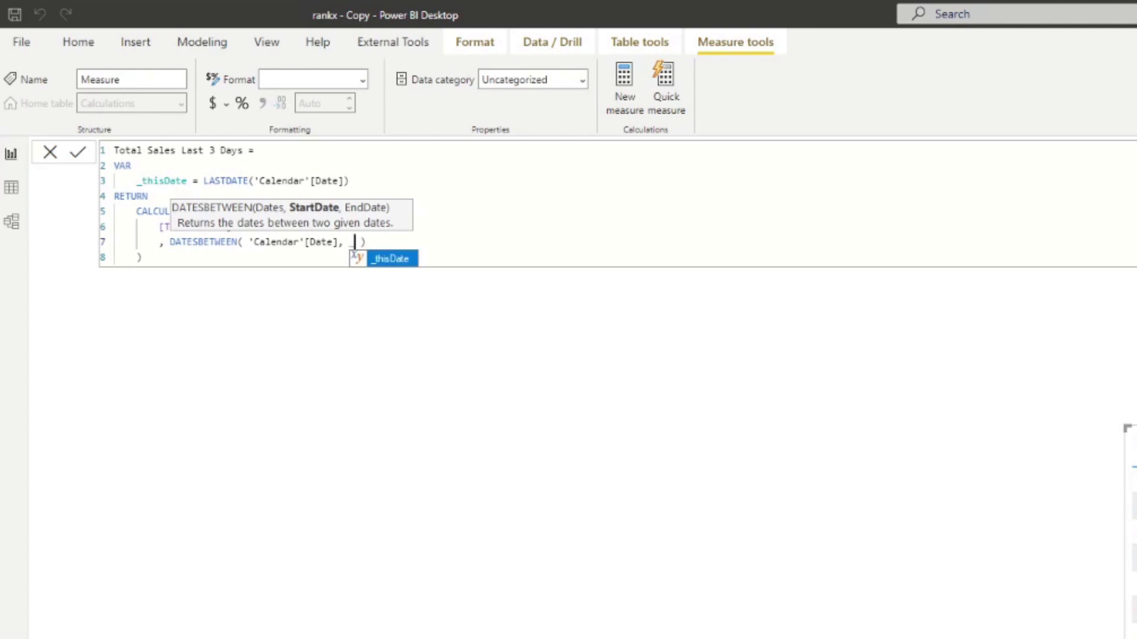
pyautogui.press('Tab')
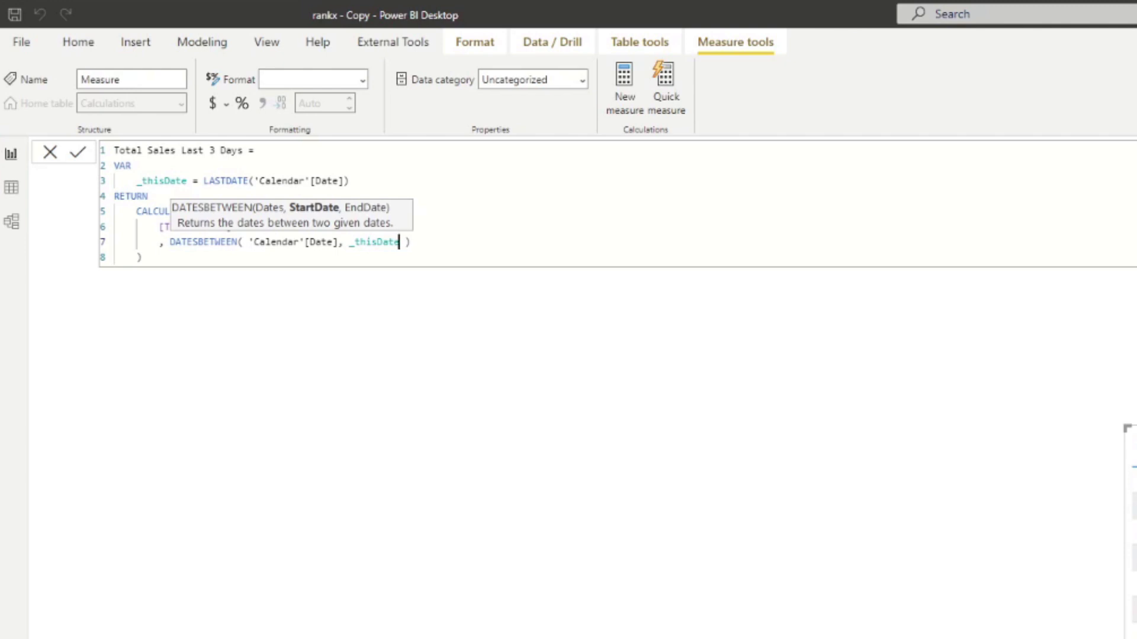
# - Make the DATESBETWEEN start date DATEADD(_thisDate, -3, DAY)
pyautogui.hotkey('ctrl', 'BackSpace')
pyautogui.write('DATEADD')
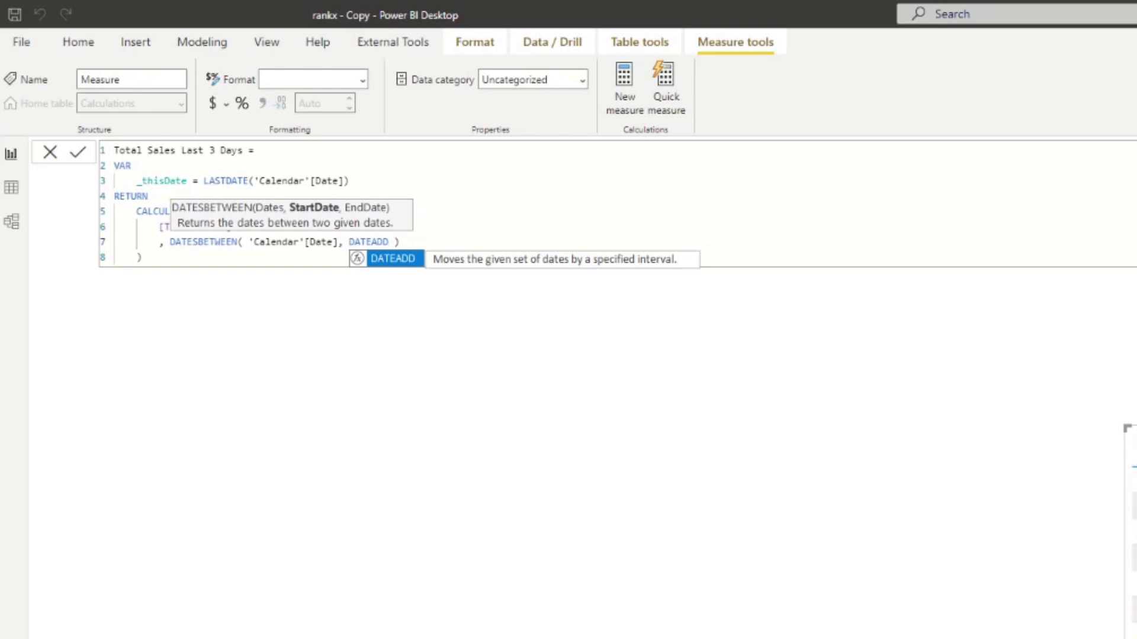
pyautogui.write('(')
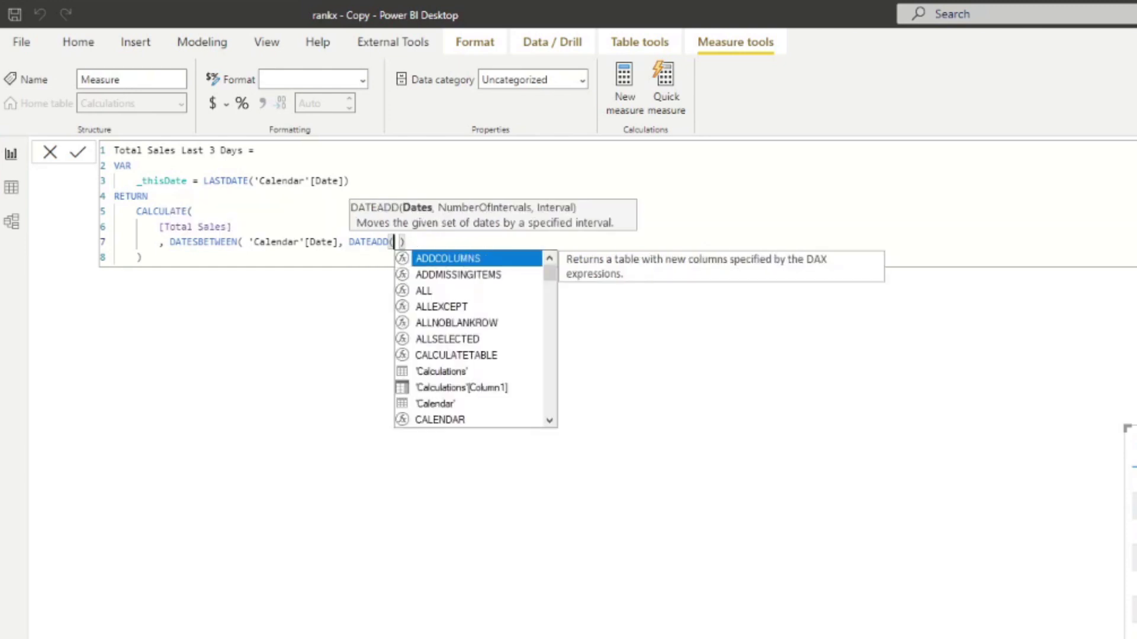
pyautogui.write(' Date')
pyautogui.press('Up')
pyautogui.press('Up')
pyautogui.press('Tab')
pyautogui.write(',')
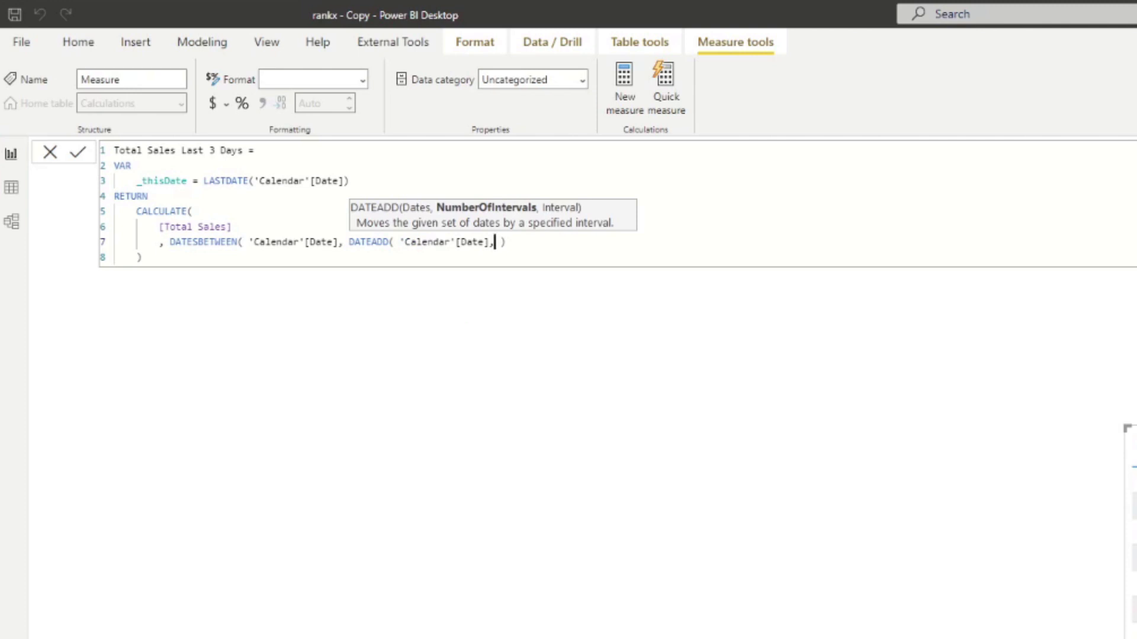
pyautogui.hotkey('ctrl', 'shift', 'Left')
pyautogui.hotkey('ctrl', 'shift', 'Left')
pyautogui.hotkey('shift', 'Left')
pyautogui.press('BackSpace')
pyautogui.press('BackSpace')
pyautogui.press('BackSpace')
pyautogui.press('BackSpace')
pyautogui.press('BackSpace')
pyautogui.press('BackSpace')
pyautogui.press('BackSpace')
pyautogui.press('BackSpace')
pyautogui.press('BackSpace')
pyautogui.press('BackSpace')
pyautogui.press('BackSpace')
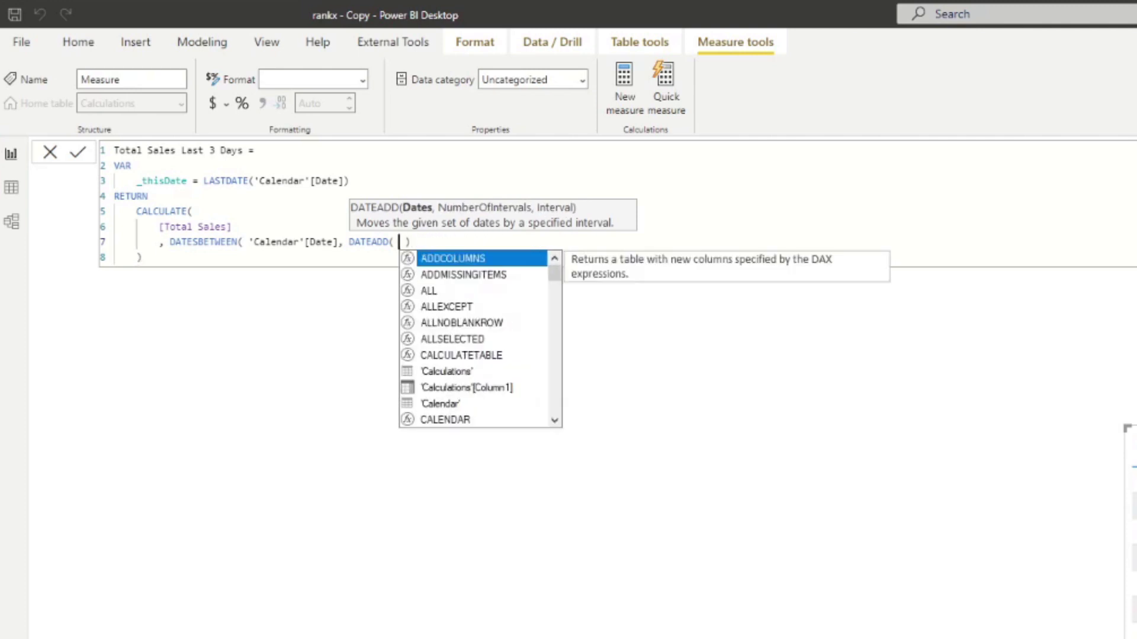
pyautogui.write('_th')
pyautogui.press('Tab')
pyautogui.write(', -3 ,')
pyautogui.press('Tab')
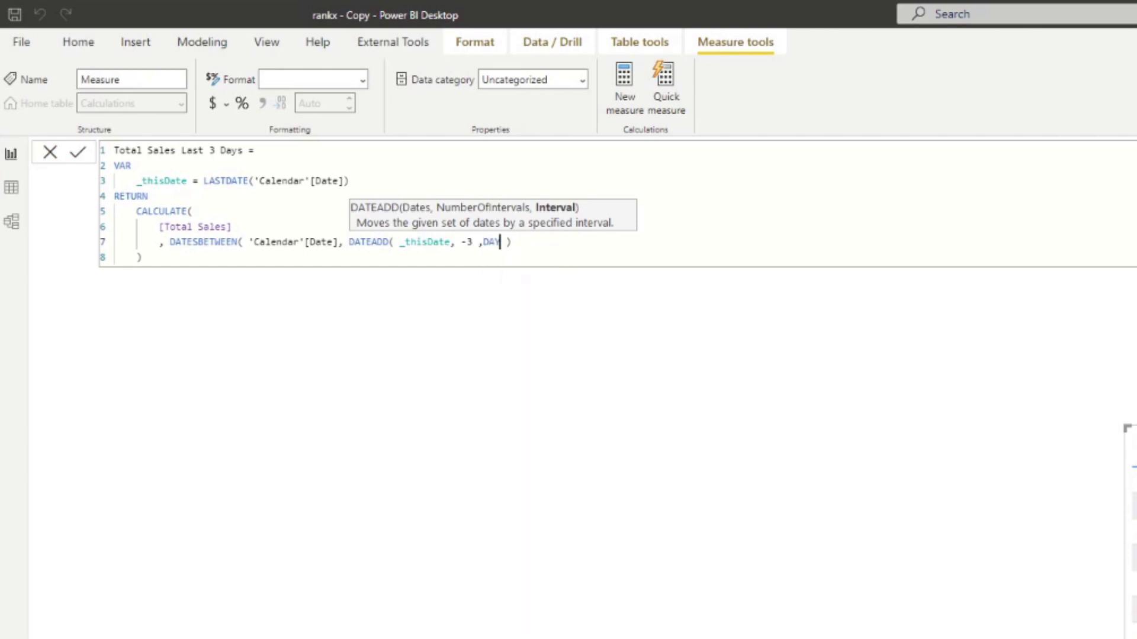
pyautogui.press('End')
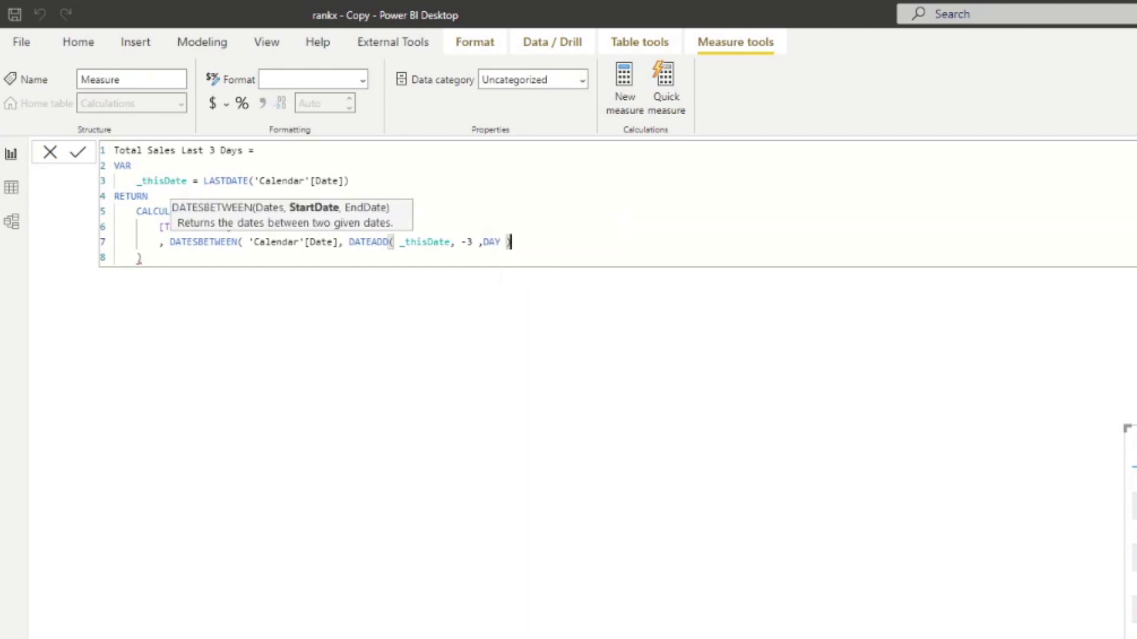
# - Set _thisDate as the DATESBETWEEN end date and commit the formula
pyautogui.click(494, 242)
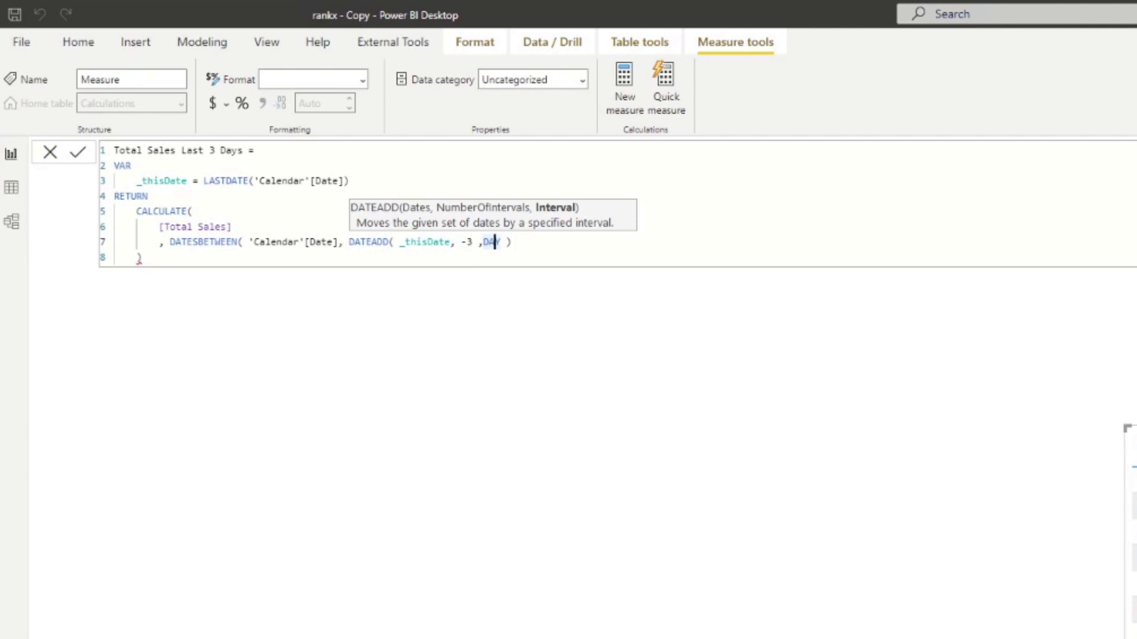
pyautogui.click(509, 242)
pyautogui.write(', _')
pyautogui.press('Tab')
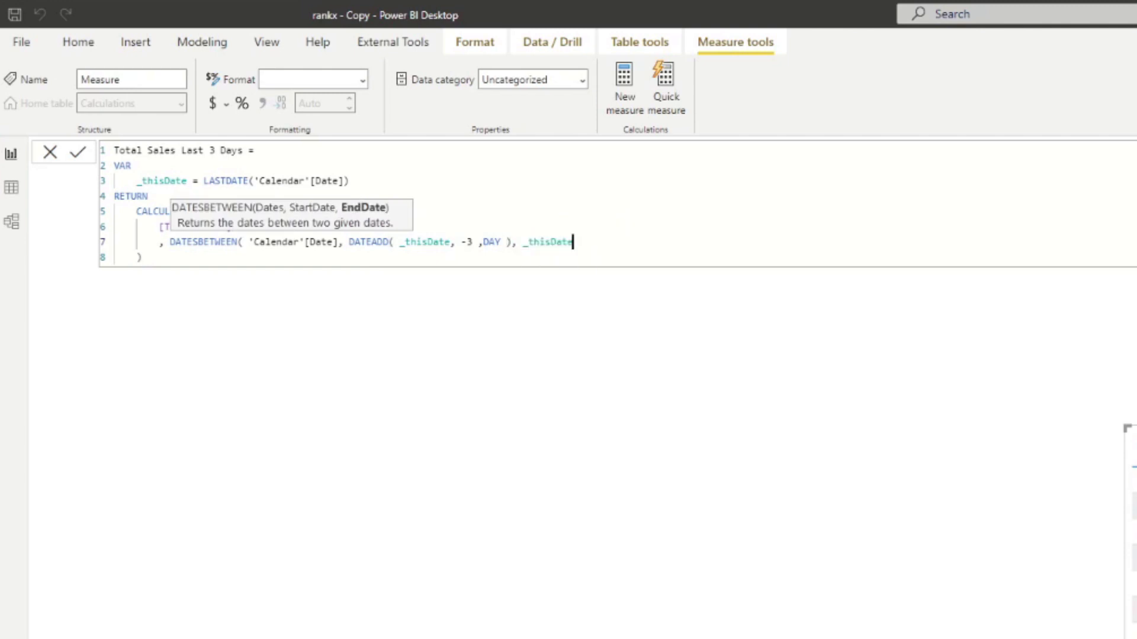
pyautogui.write(')')
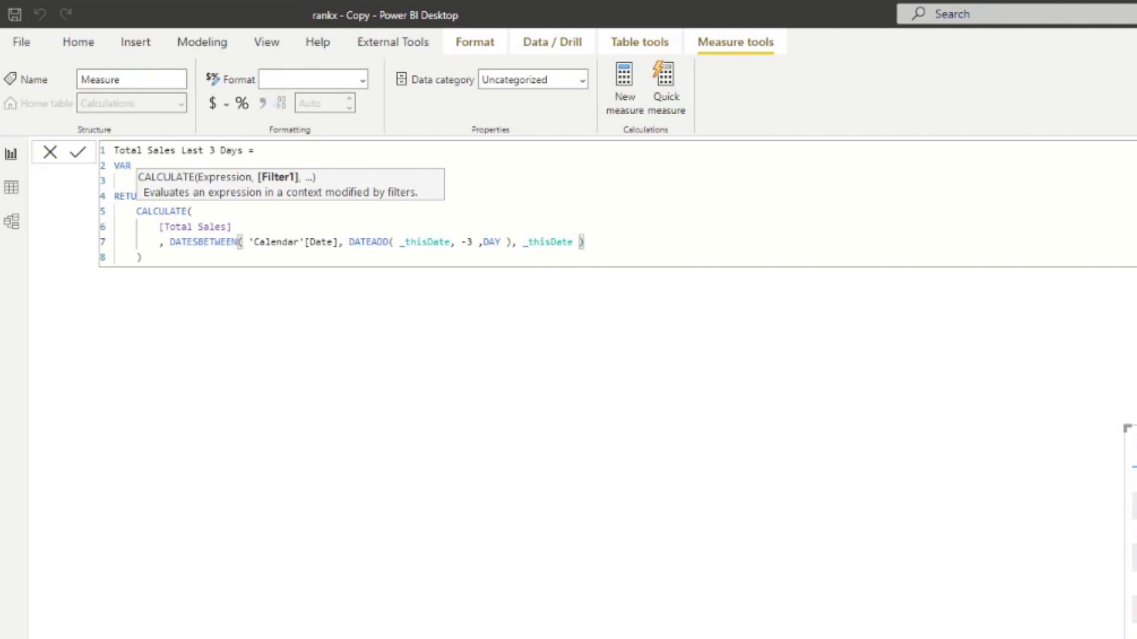
pyautogui.press('Return')
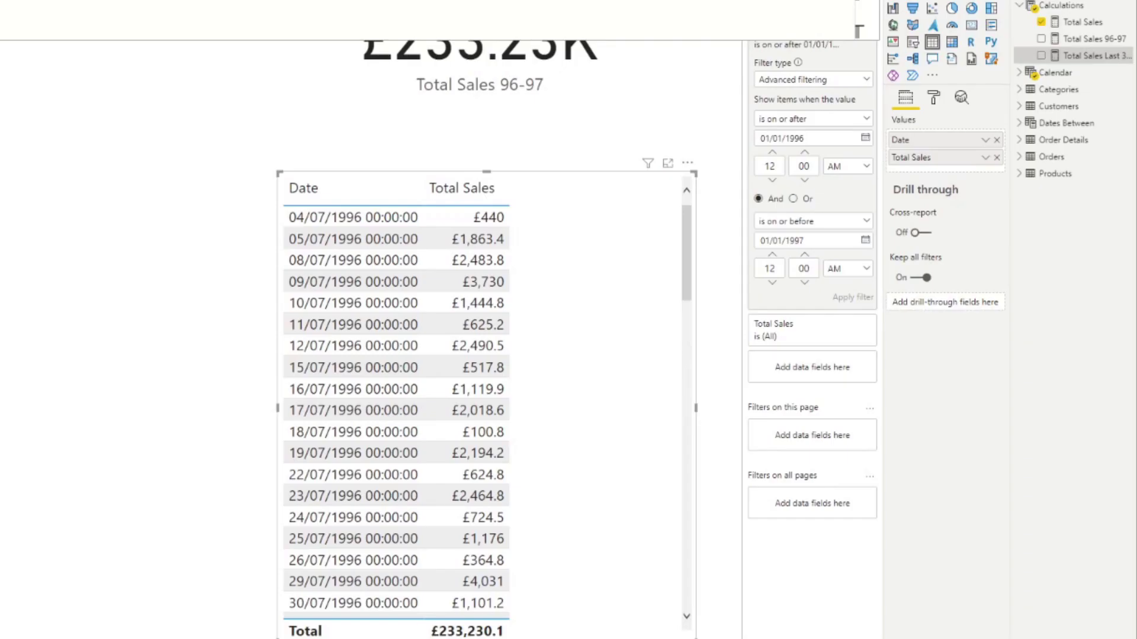
# - Add Total Sales Last 3 Days to the table and inspect the 04/07–07/07/1996 rolling totals
pyautogui.moveTo(1079, 55); pyautogui.dragTo(618, 329)
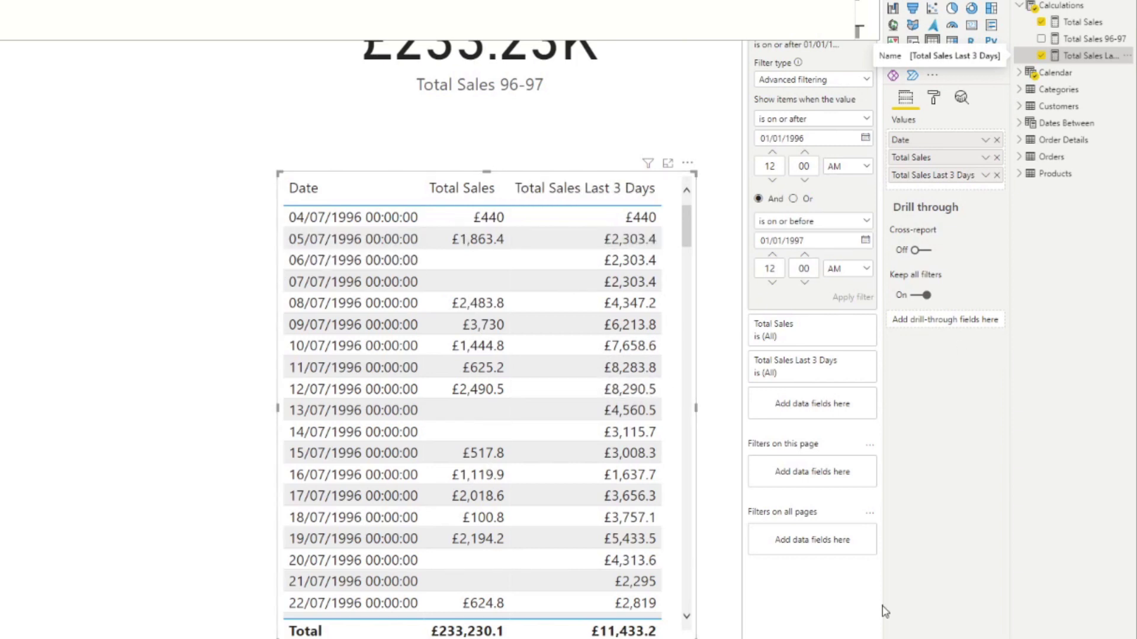
pyautogui.click(318, 284)
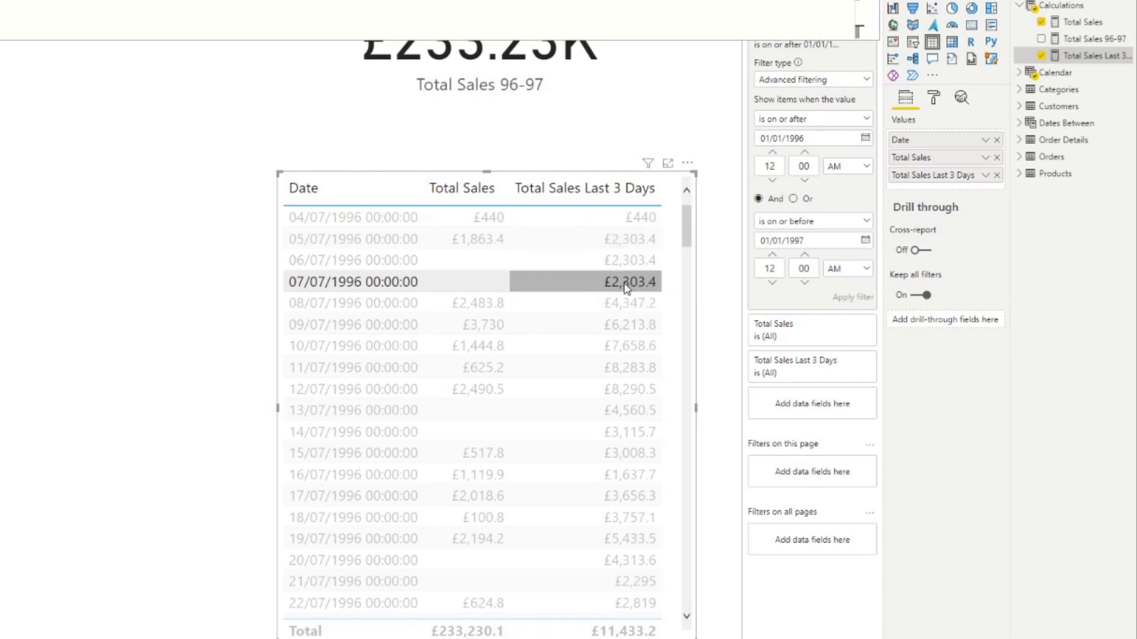
pyautogui.click(642, 220)
pyautogui.click(640, 237)
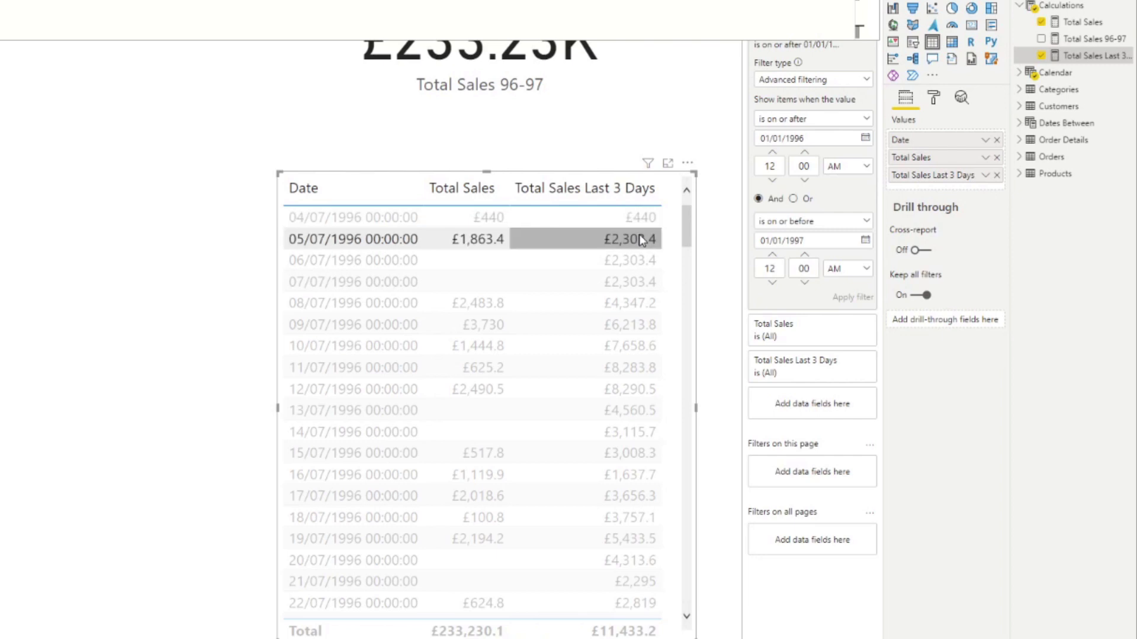
pyautogui.click(628, 260)
pyautogui.click(631, 239)
pyautogui.click(501, 219)
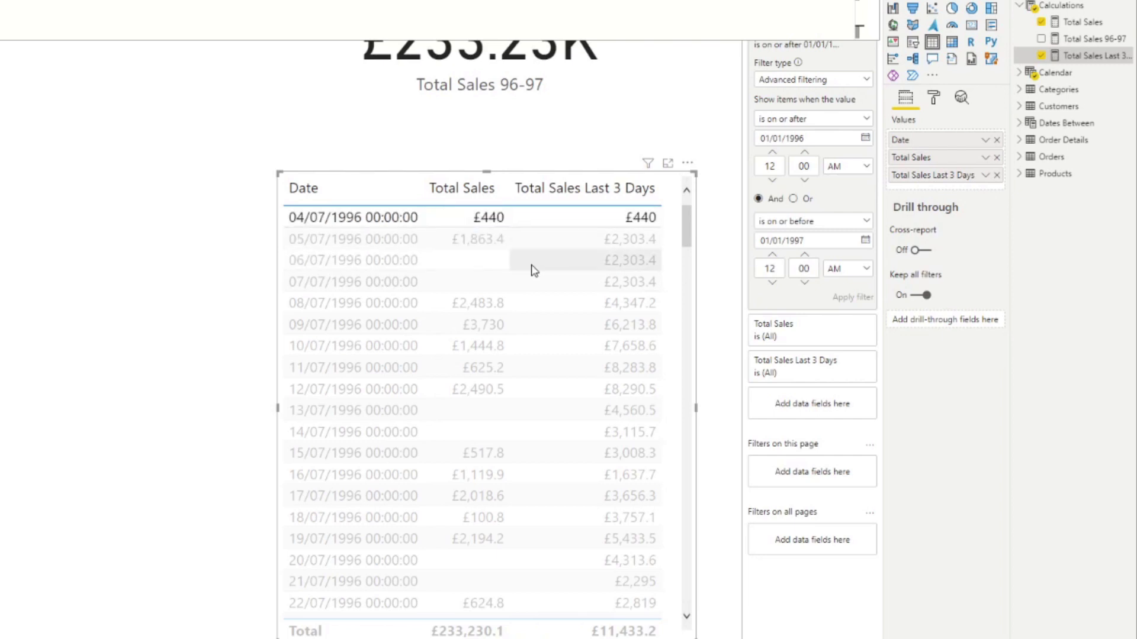
pyautogui.click(637, 288)
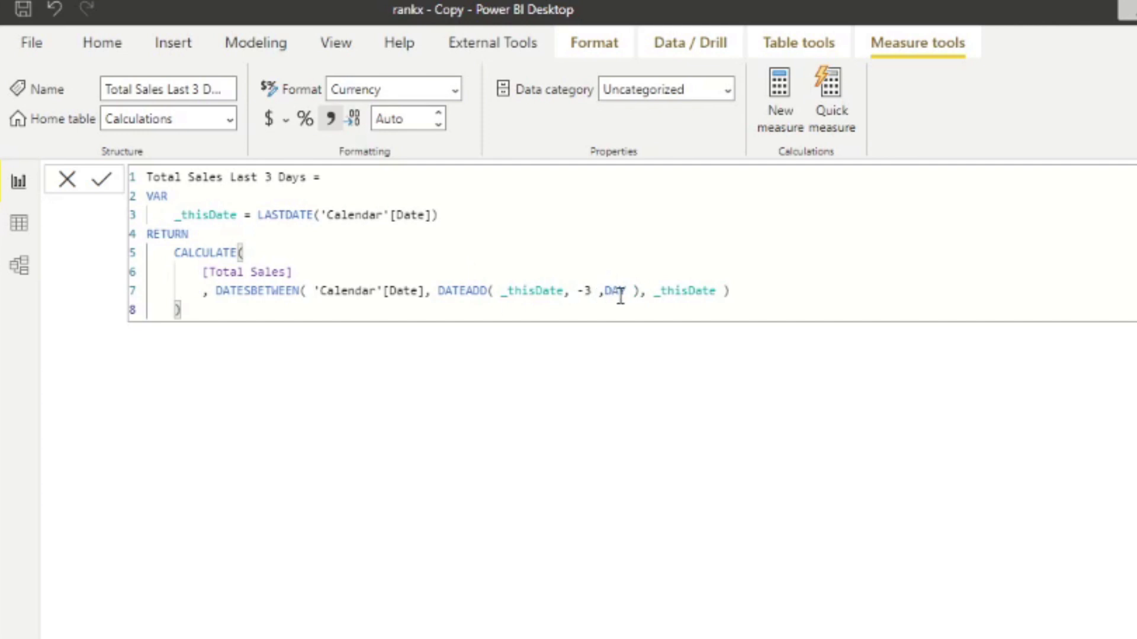
# - Change the DATEADD arguments from '-3, DAY' to '-1, MONTH'
pyautogui.moveTo(626, 290); pyautogui.dragTo(577, 291)
pyautogui.press('BackSpace')
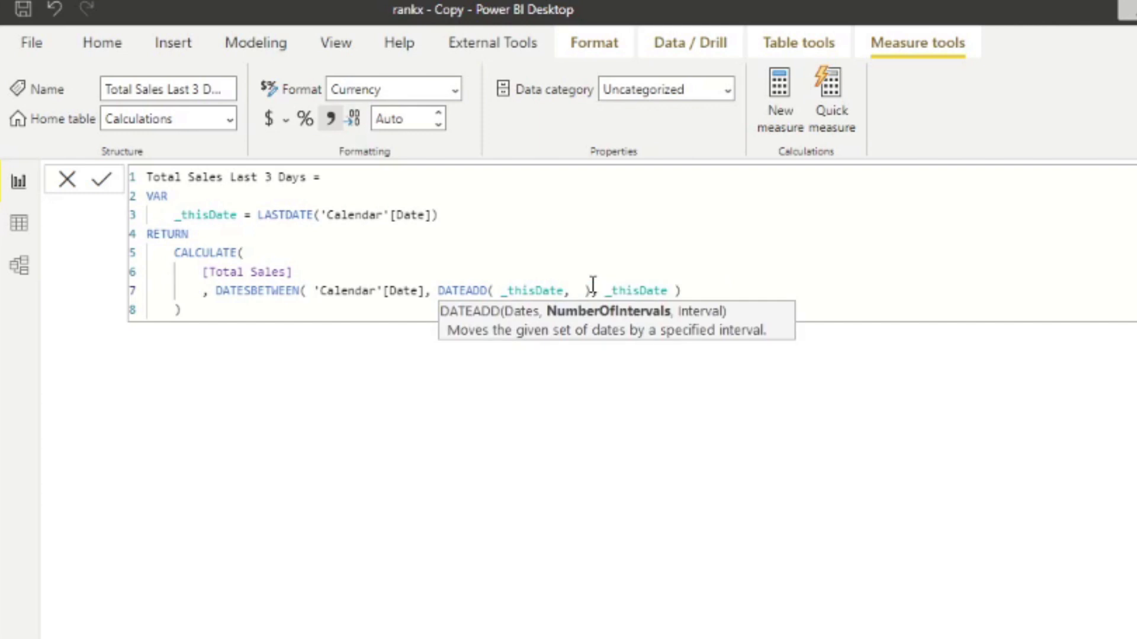
pyautogui.write('-1')
pyautogui.press('Left')
pyautogui.write(',')
pyautogui.press('Down')
pyautogui.press('Tab')
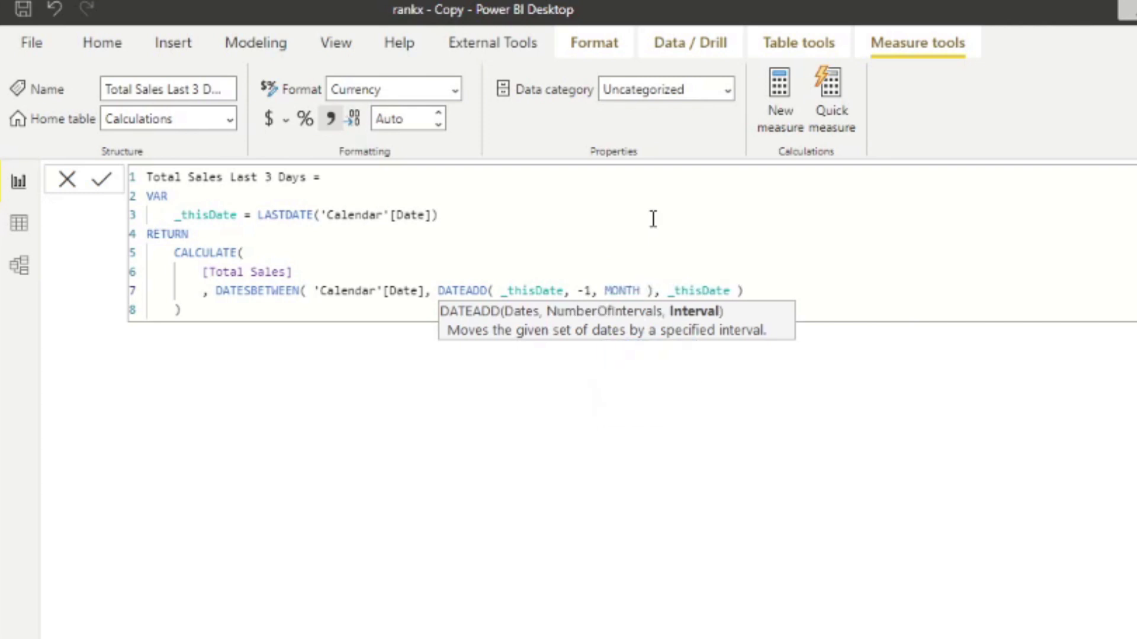
pyautogui.click(840, 290)
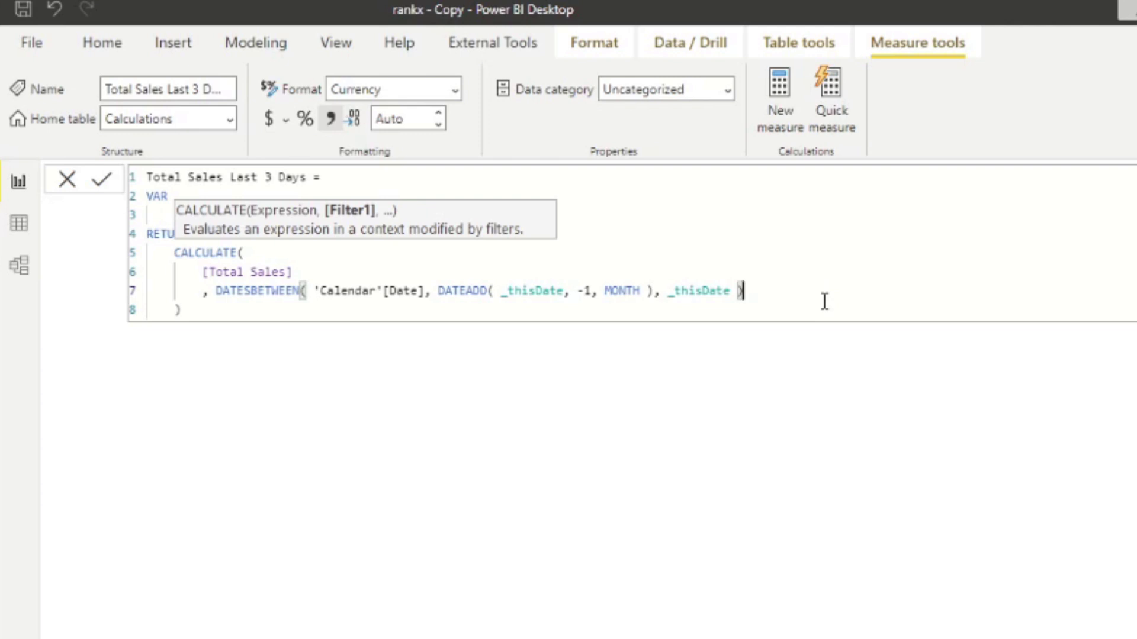
pyautogui.click(823, 309)
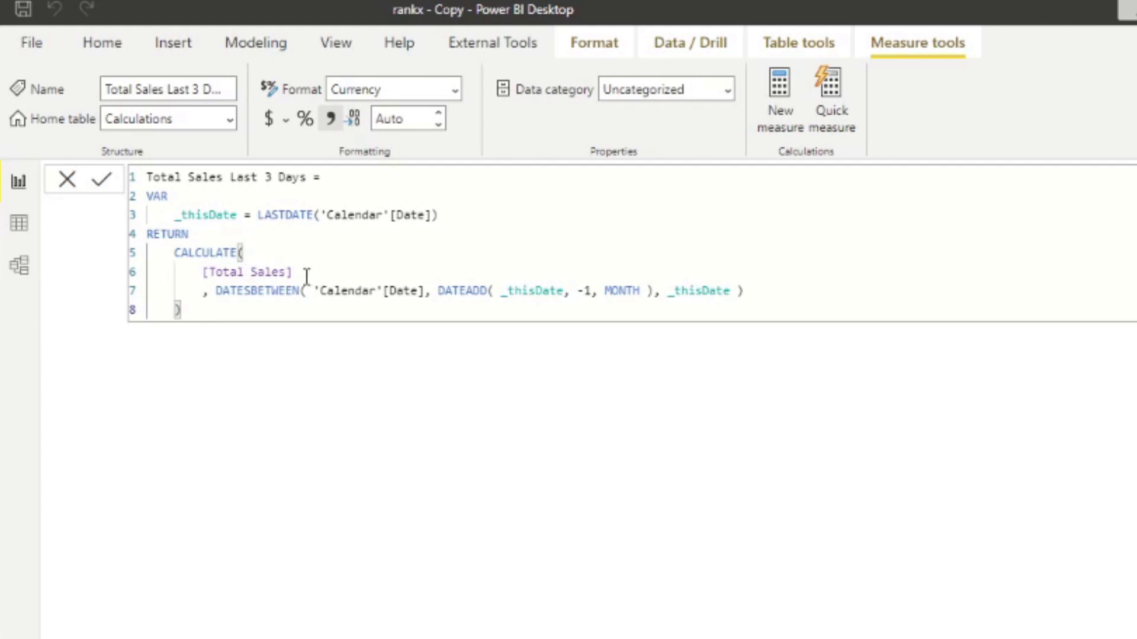
# - Replace [Total Sales] on line 6 with AVERAGEX over the 'Order Details' table
pyautogui.moveTo(289, 275); pyautogui.dragTo(201, 273)
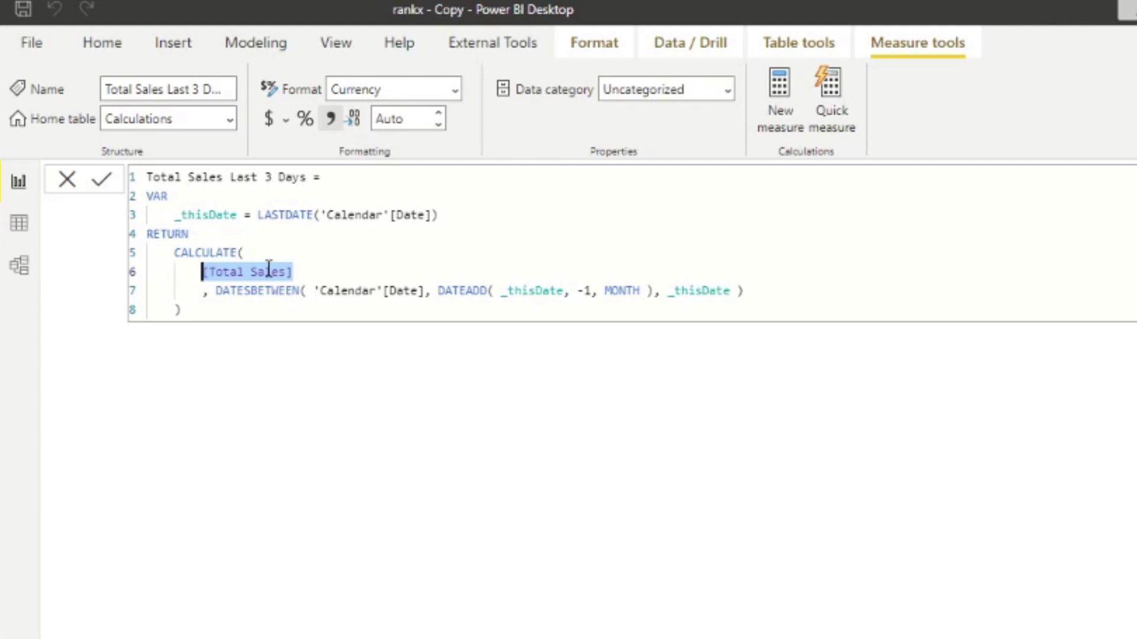
pyautogui.press('Delete')
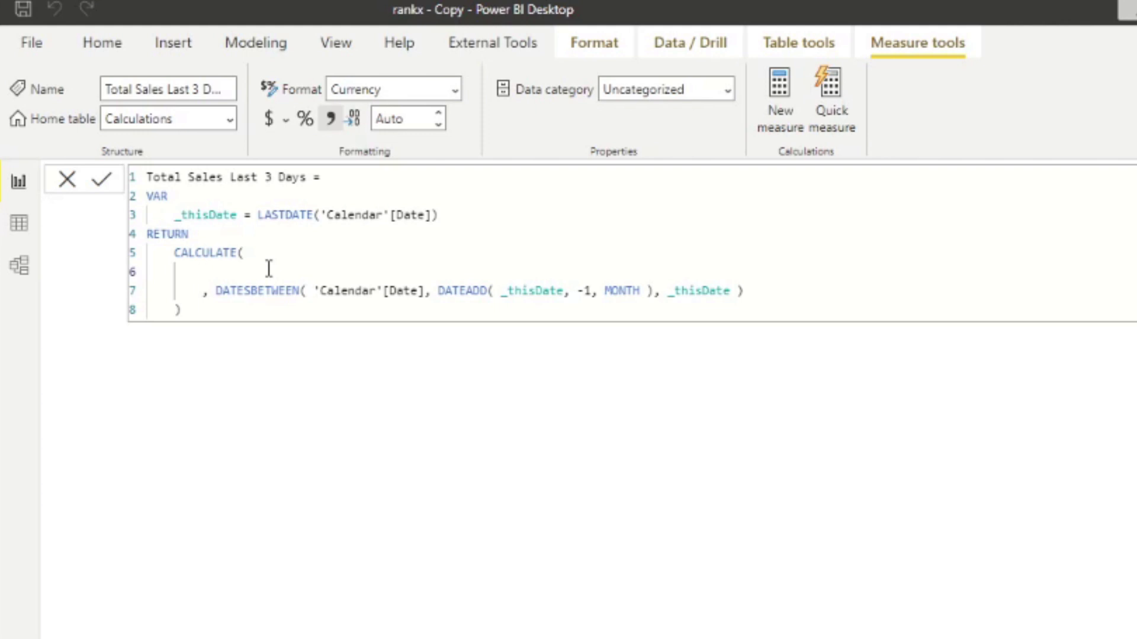
pyautogui.write('AVERA')
pyautogui.press('Down')
pyautogui.press('Down')
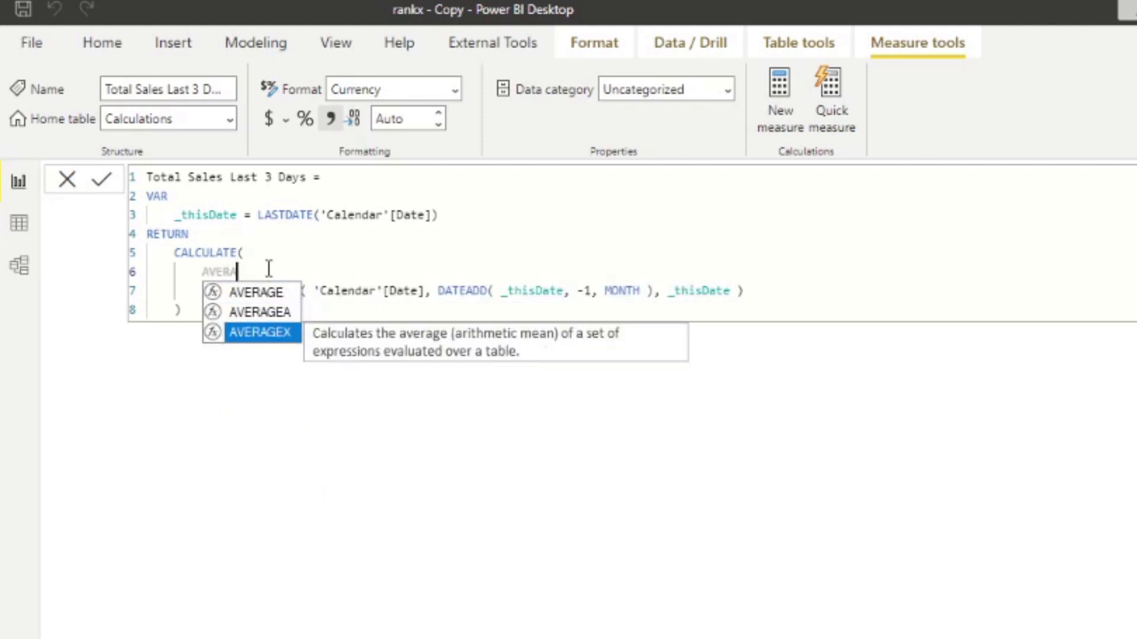
pyautogui.press('Tab')
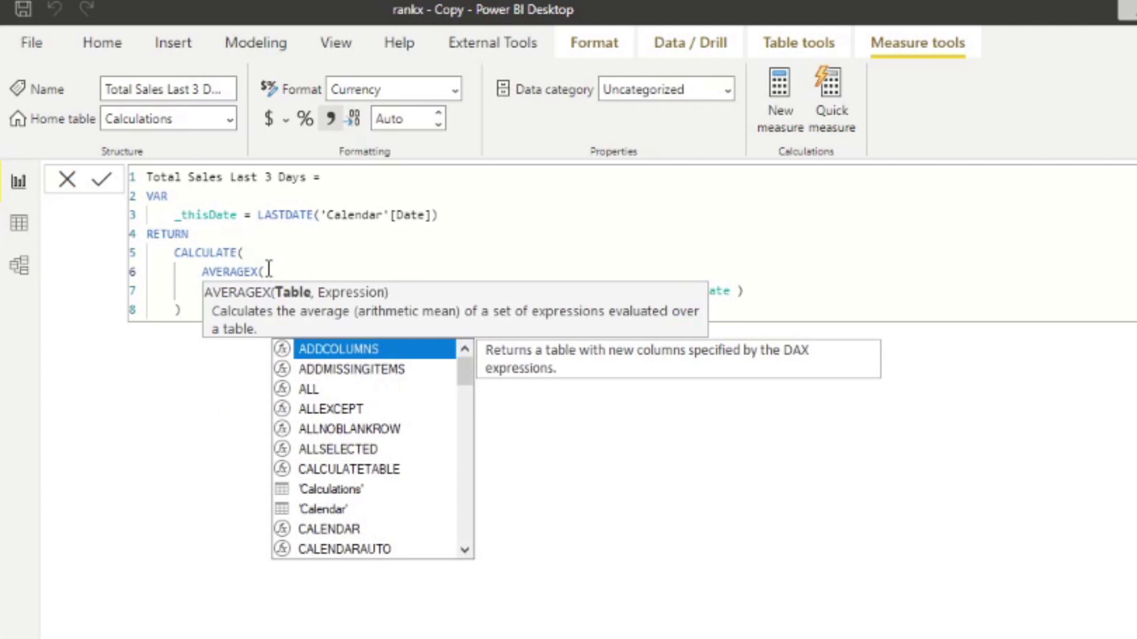
pyautogui.write("'Order")
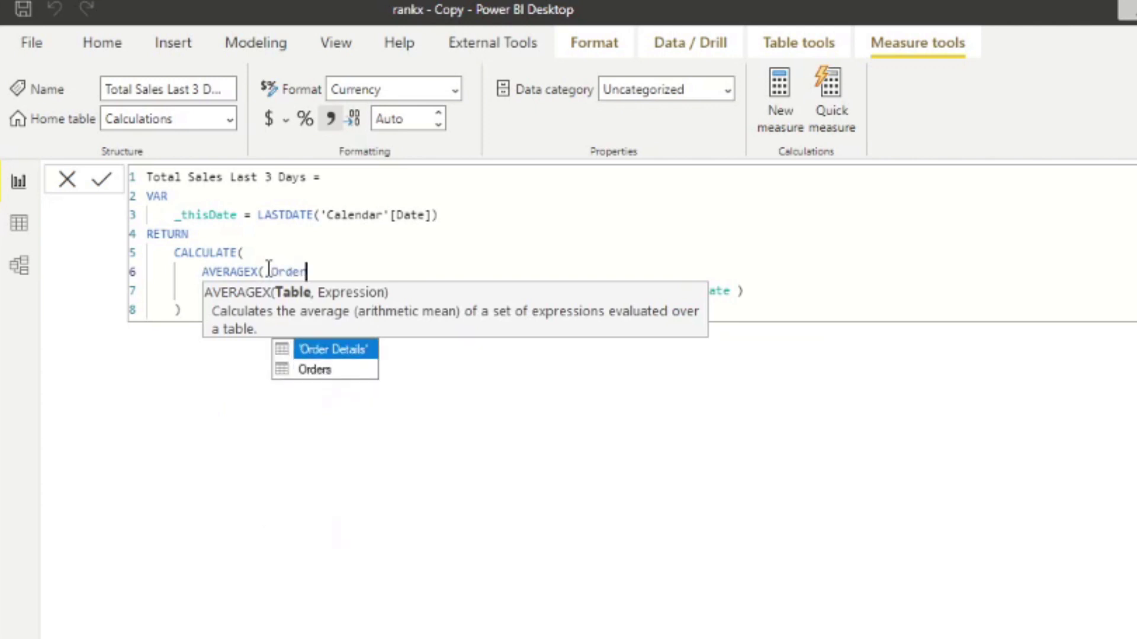
pyautogui.press('Tab')
# - Give AVERAGEX the expression 'Order Details'[UnitPrice] * 'Order Details'[Quantity]
pyautogui.write(', ')
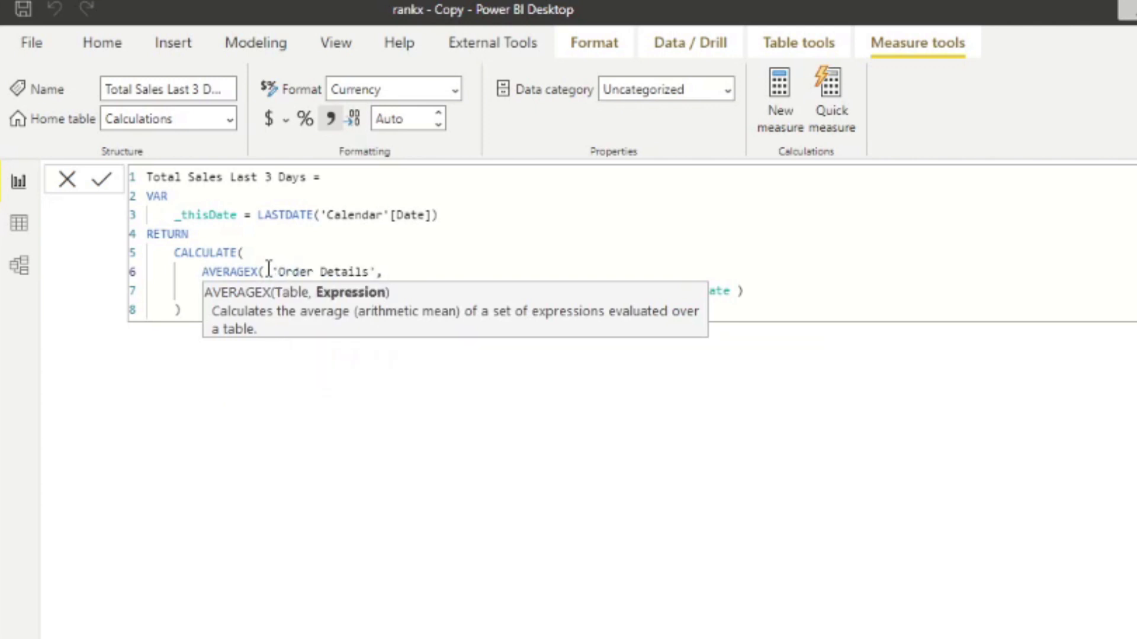
pyautogui.write('uni')
pyautogui.press('Tab')
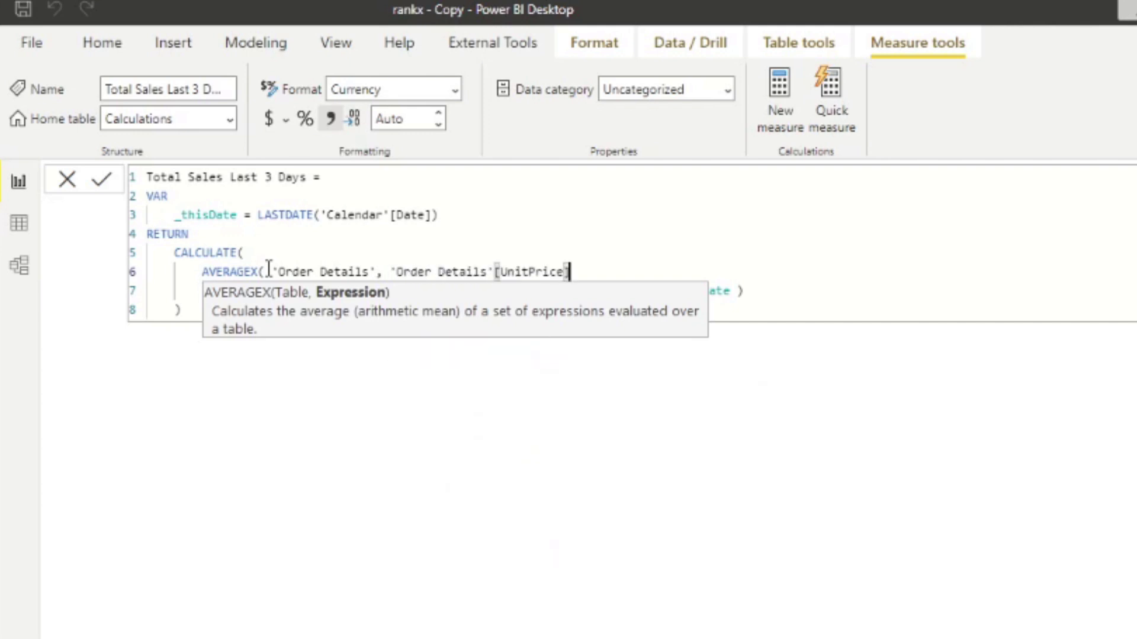
pyautogui.write('* P')
pyautogui.write('r')
pyautogui.press('BackSpace')
pyautogui.press('BackSpace')
pyautogui.write('order')
pyautogui.press('Down')
pyautogui.press('Down')
pyautogui.press('Down')
pyautogui.press('Tab')
pyautogui.write(')')
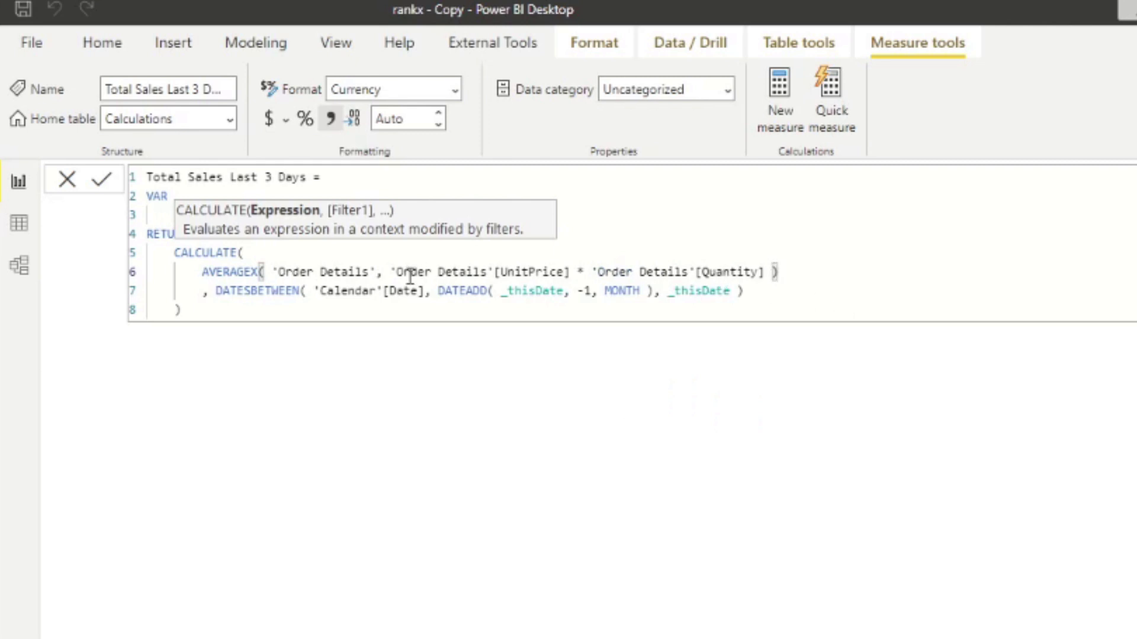
pyautogui.moveTo(391, 273); pyautogui.dragTo(768, 269)
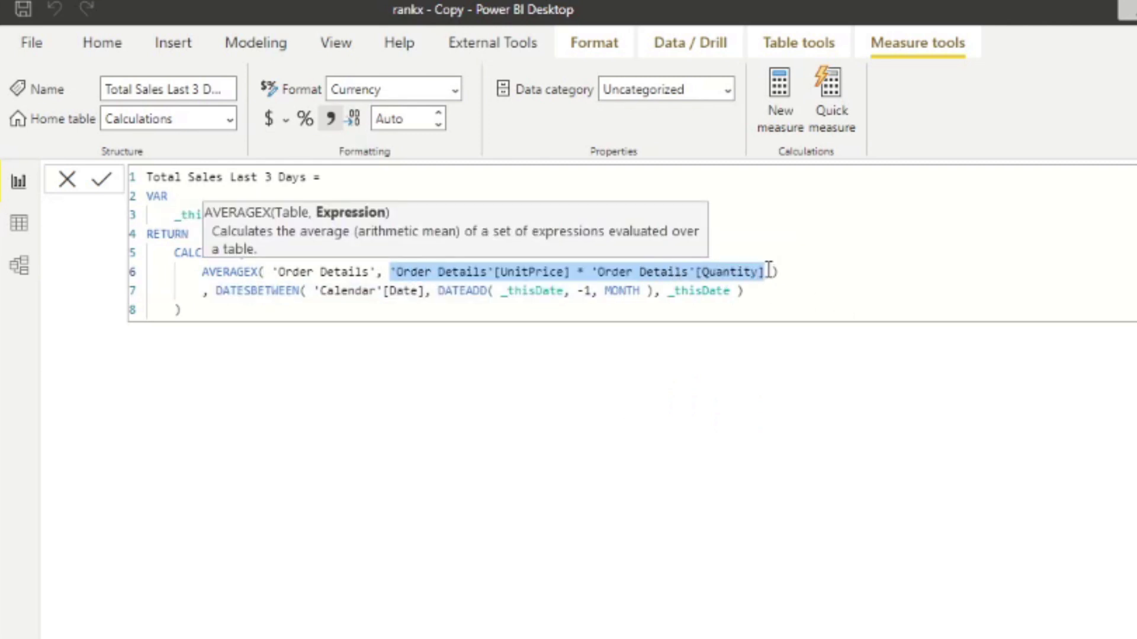
pyautogui.click(818, 271)
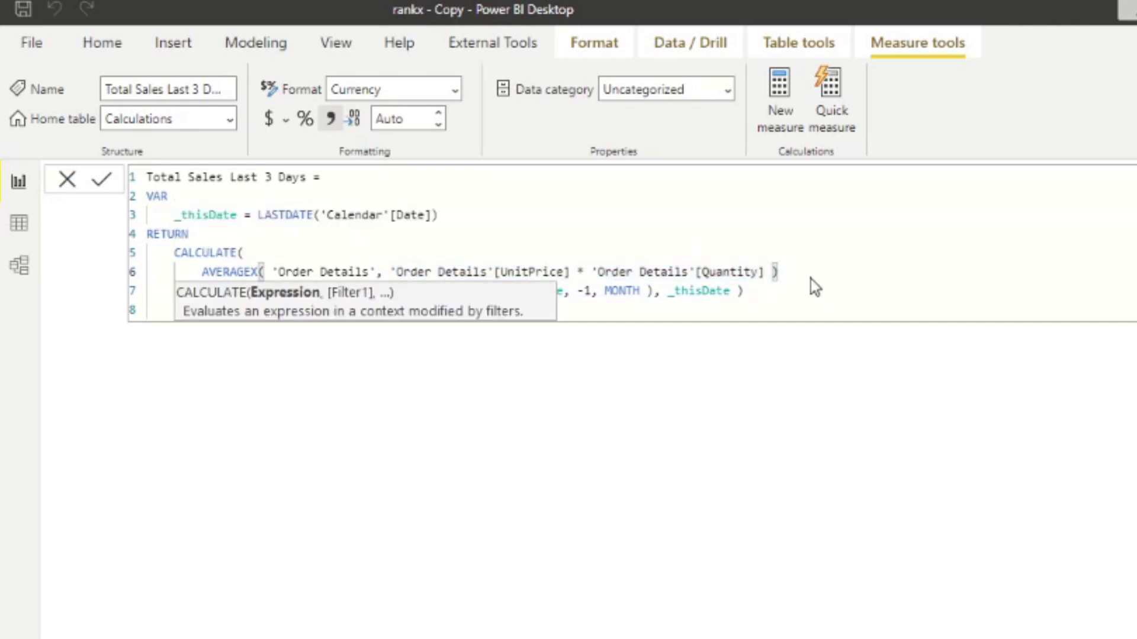